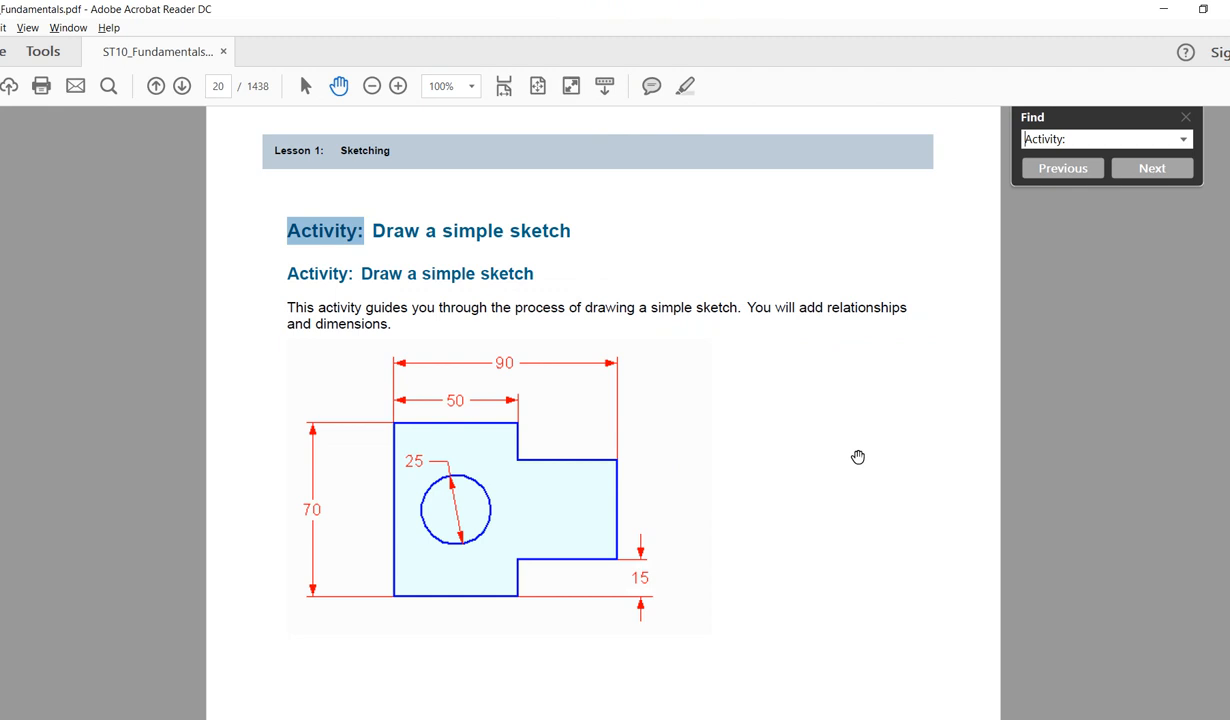
# - Switch from the Acrobat 'Draw a simple sketch' page to the Solid Edge Part7 sketch
pyautogui.hotkey('alt', 'Tab')
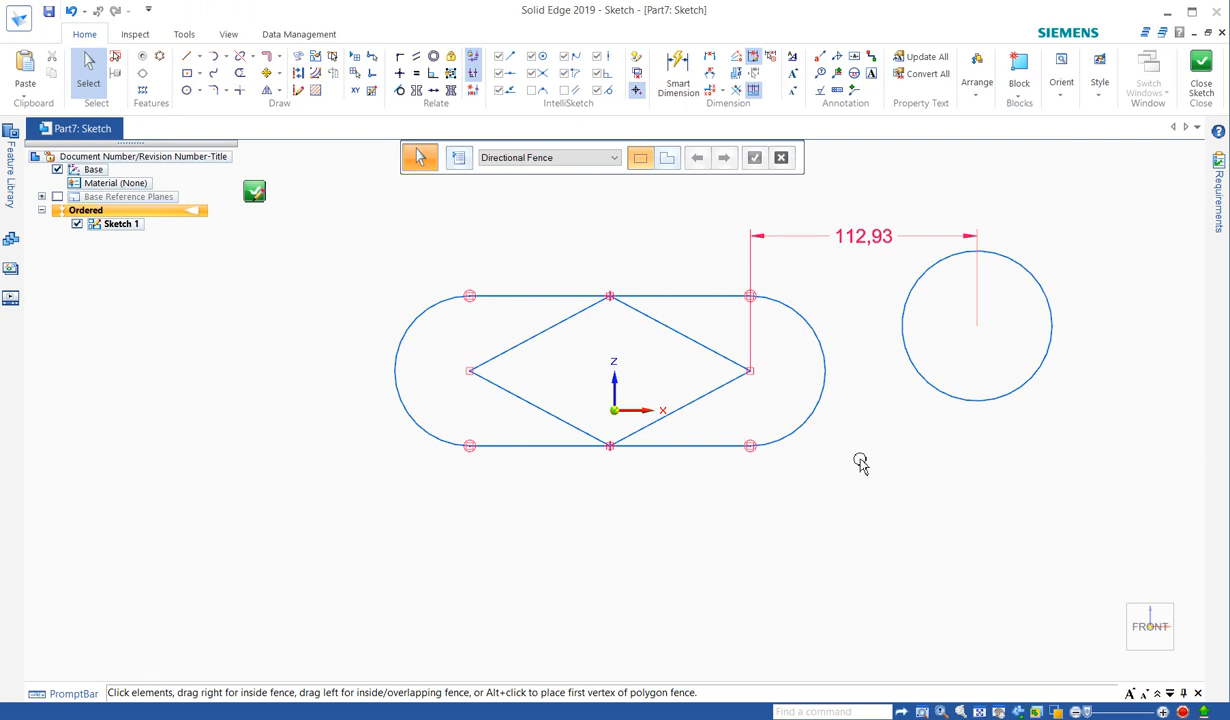
# - Fence-select the slot, diamond, circle and 112,93 dimension, then delete them all
pyautogui.moveTo(357, 183)
pyautogui.mouseDown()
pyautogui.moveTo(1040, 475)
pyautogui.moveTo(1068, 522)
pyautogui.mouseUp()
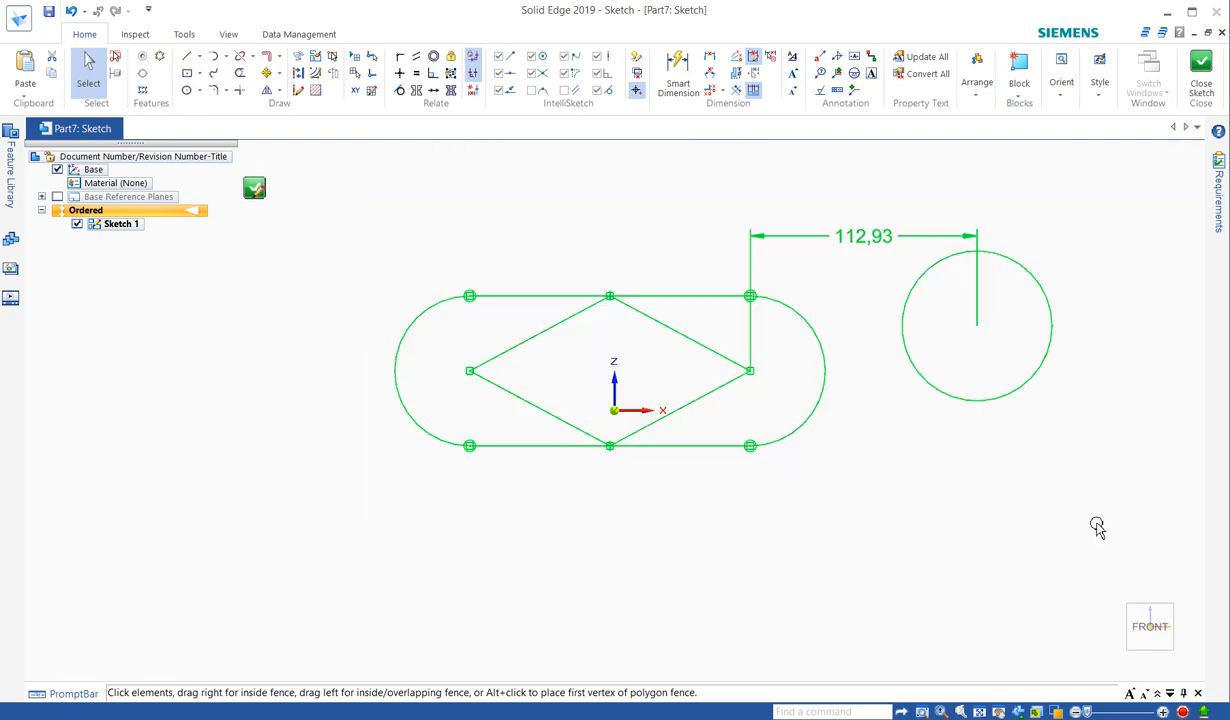
pyautogui.press('Delete')
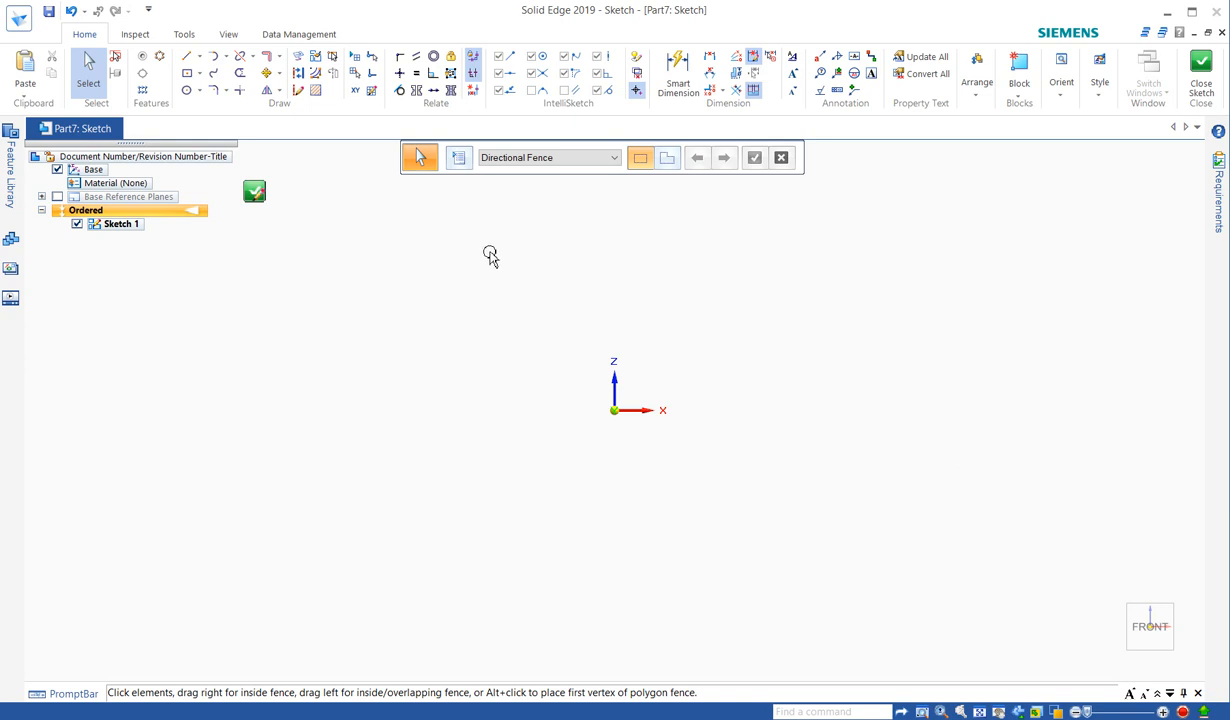
# - Enable Relationship Colors from the Inspect tools, then go back to the Home sketching tools
pyautogui.click(141, 36)
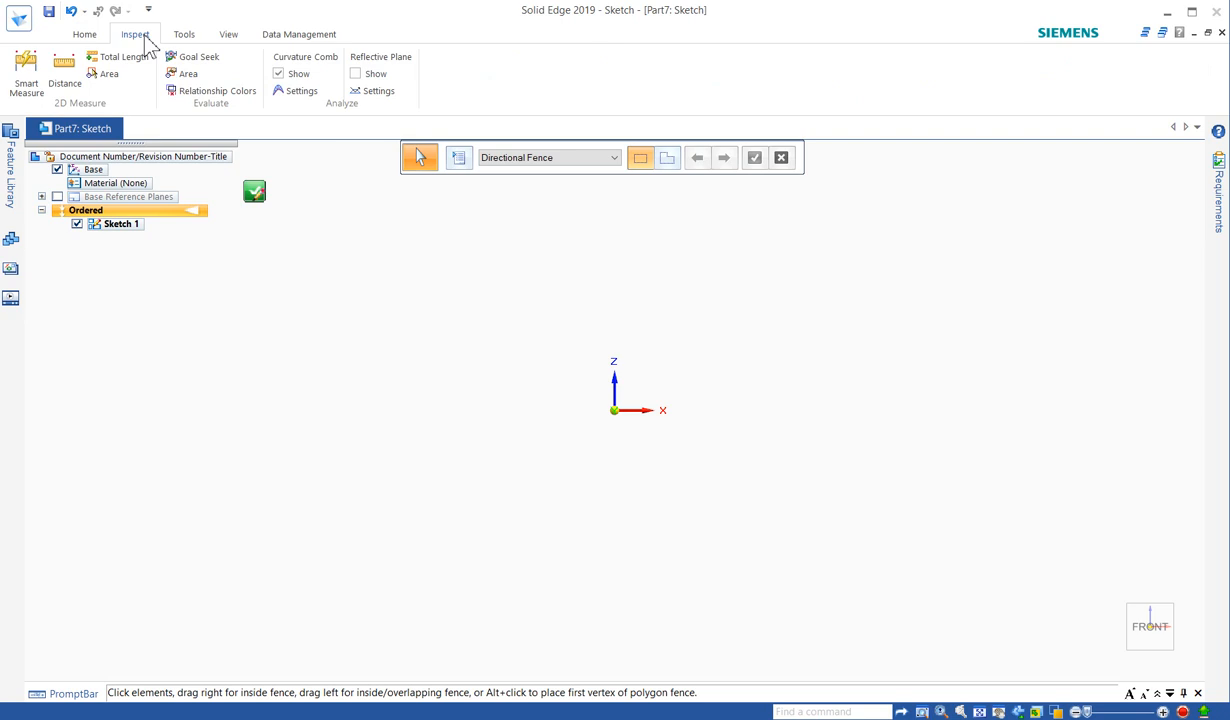
pyautogui.click(201, 97)
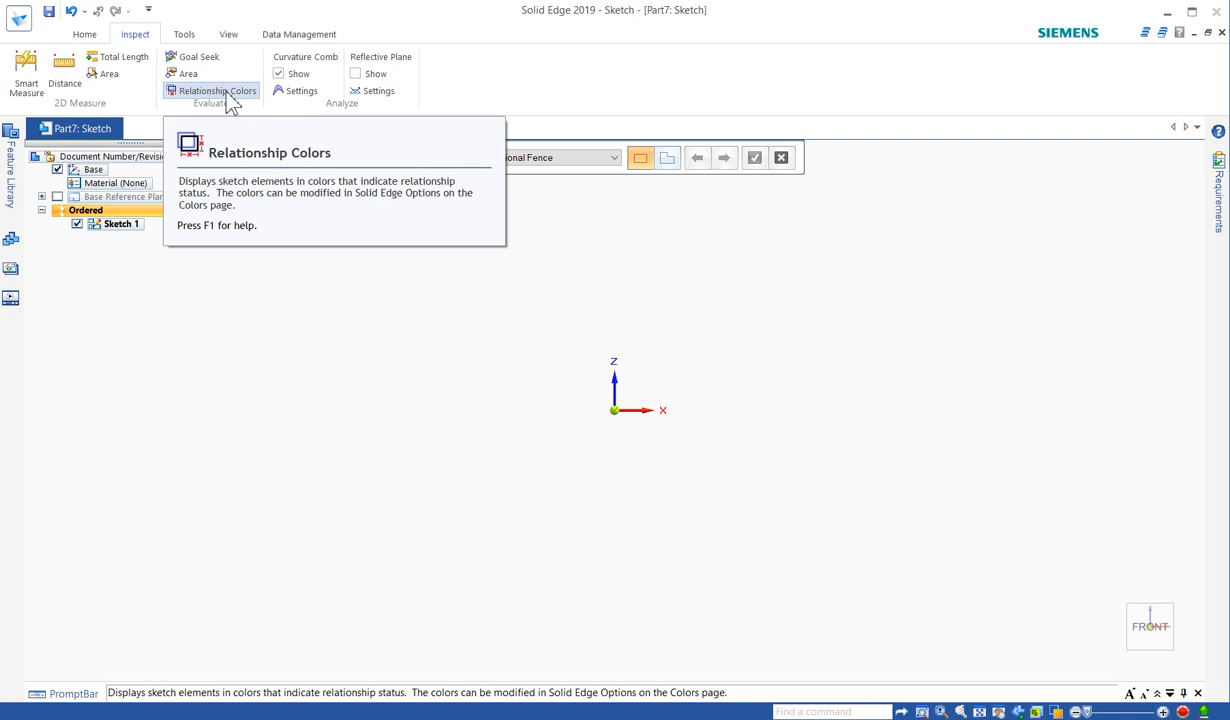
pyautogui.click(229, 100)
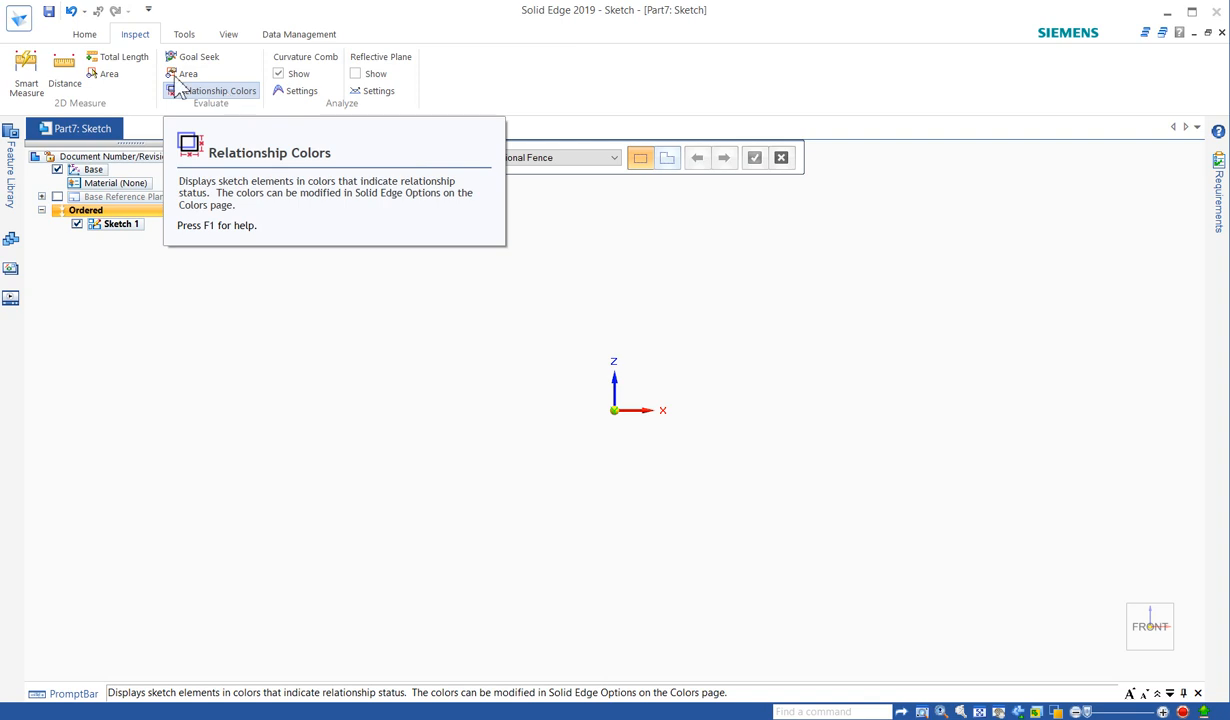
pyautogui.click(86, 36)
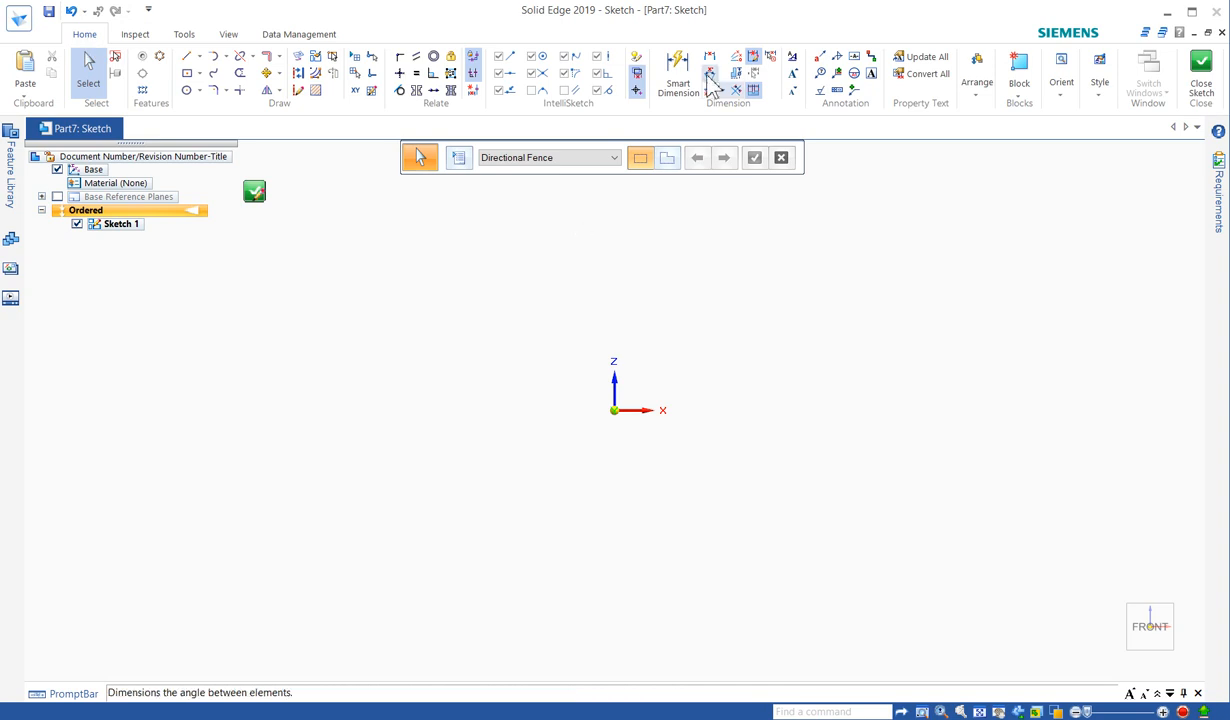
# - In IntelliSketch Options, keep Auto-Dimension set to 'only when keyed-in values' and accept
pyautogui.click(637, 62)
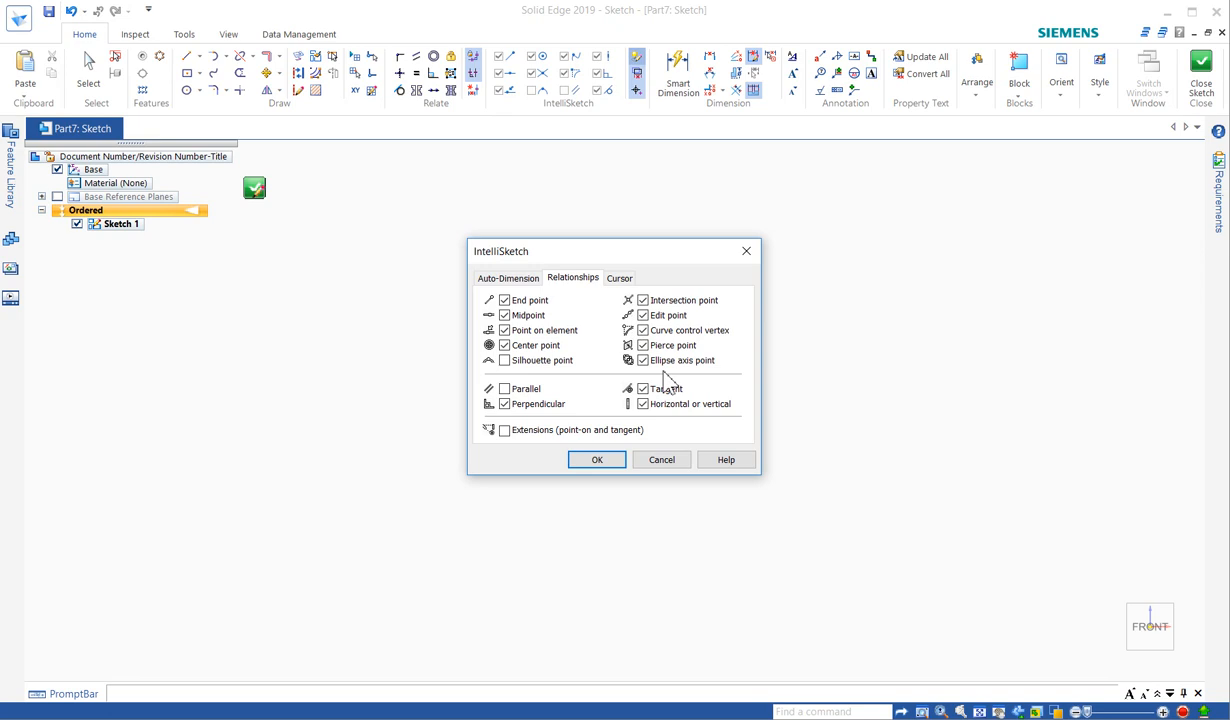
pyautogui.click(508, 279)
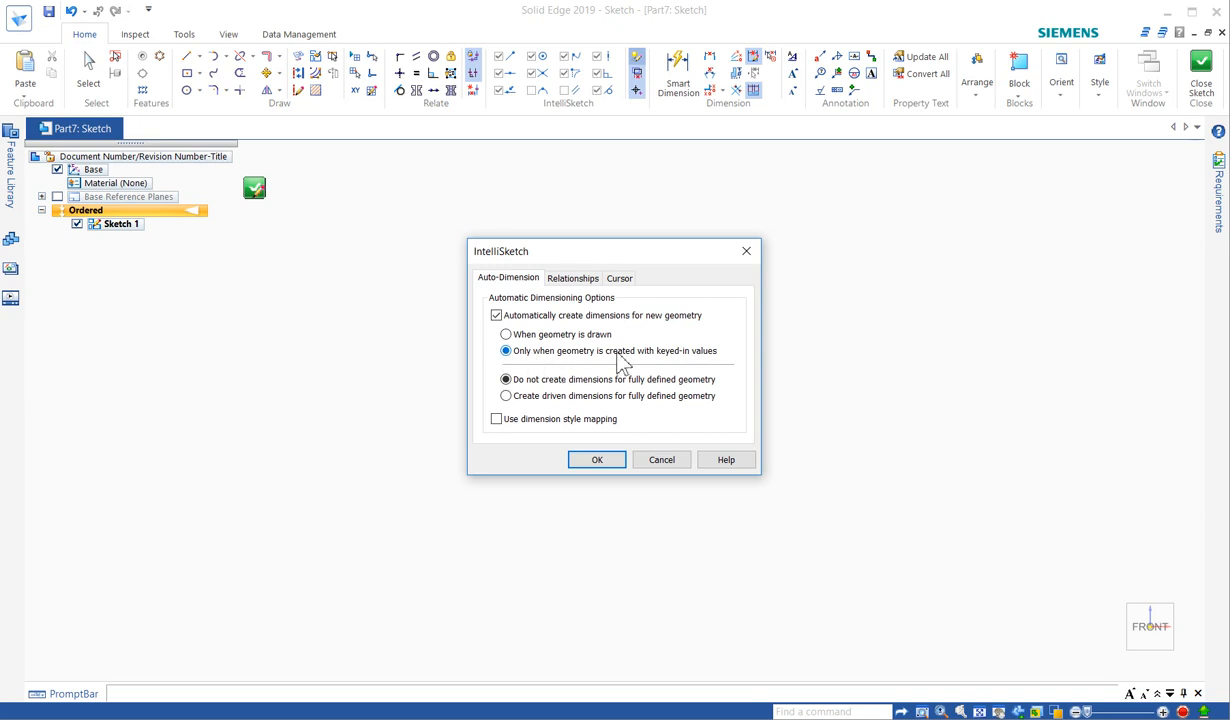
pyautogui.click(596, 462)
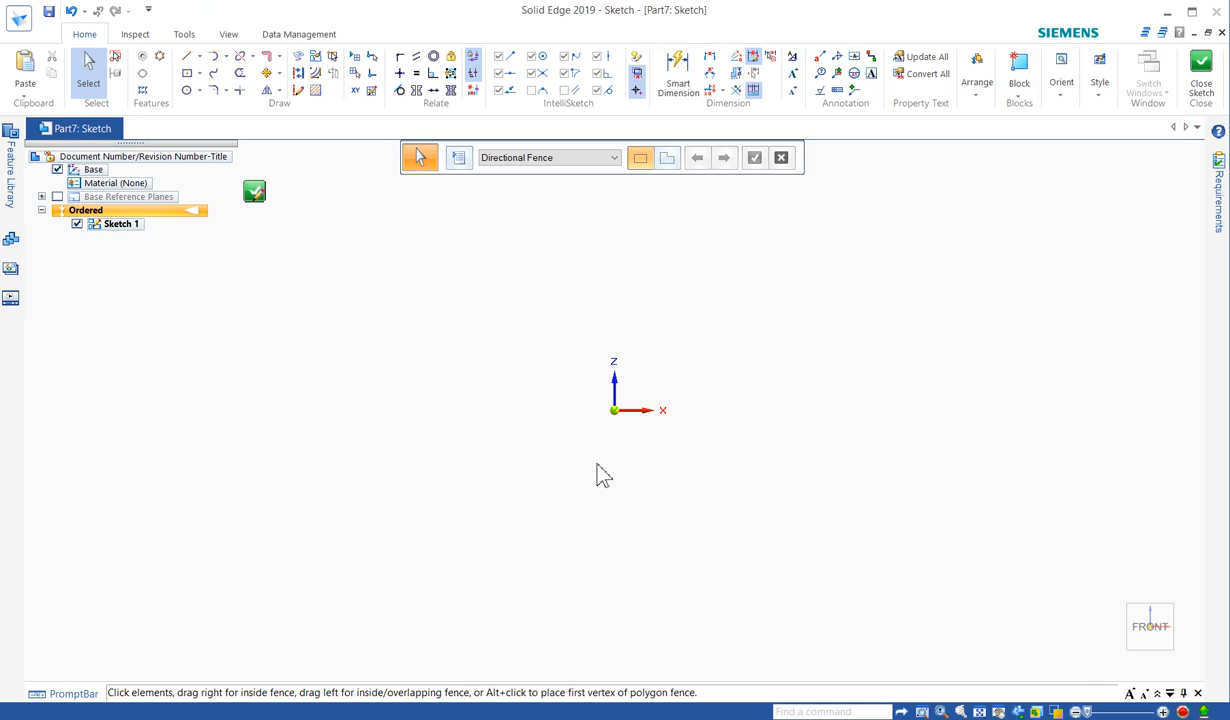
# - Draw a two-point rectangle with keyed-in width 50 and height 70 around the origin, then zoom in
pyautogui.rightClick(574, 349)
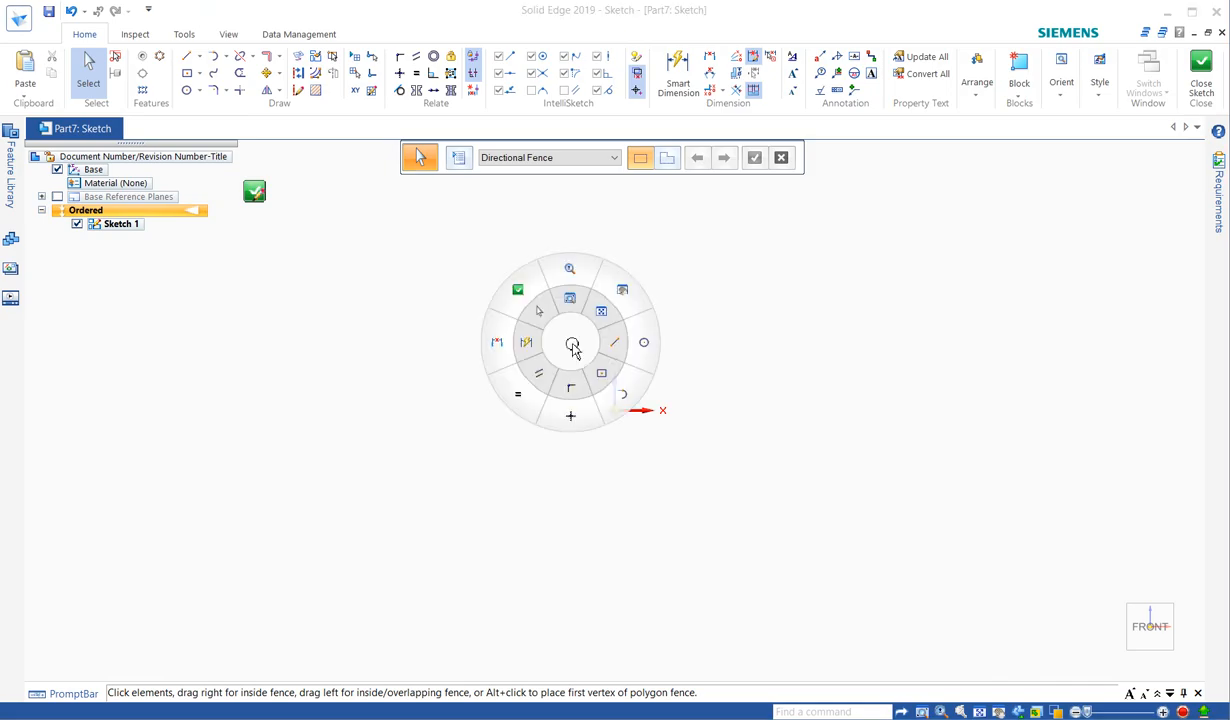
pyautogui.click(599, 374)
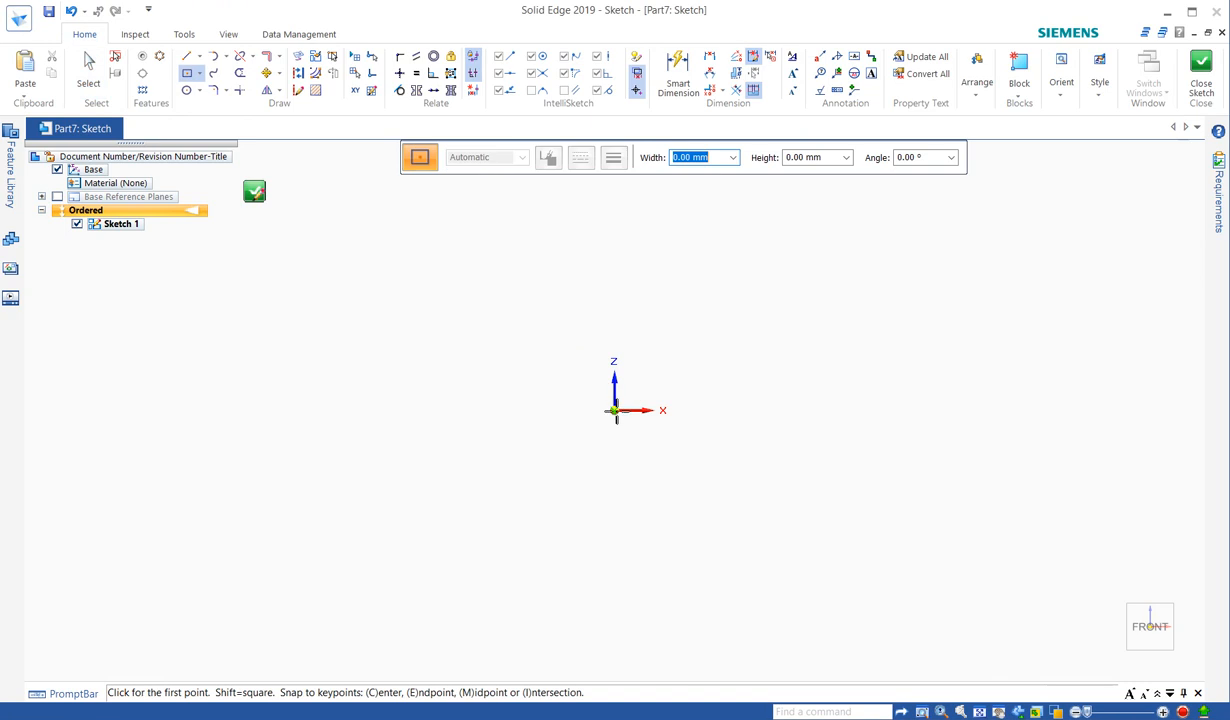
pyautogui.click(657, 498)
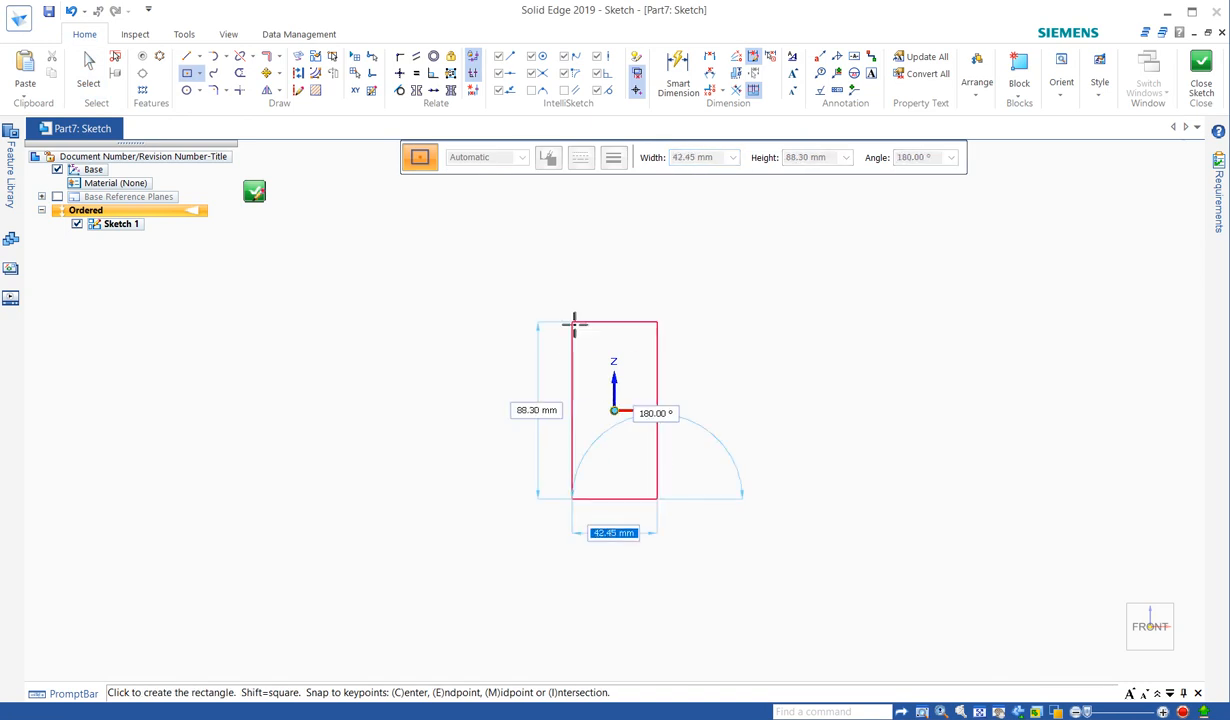
pyautogui.write('50')
pyautogui.press('Tab')
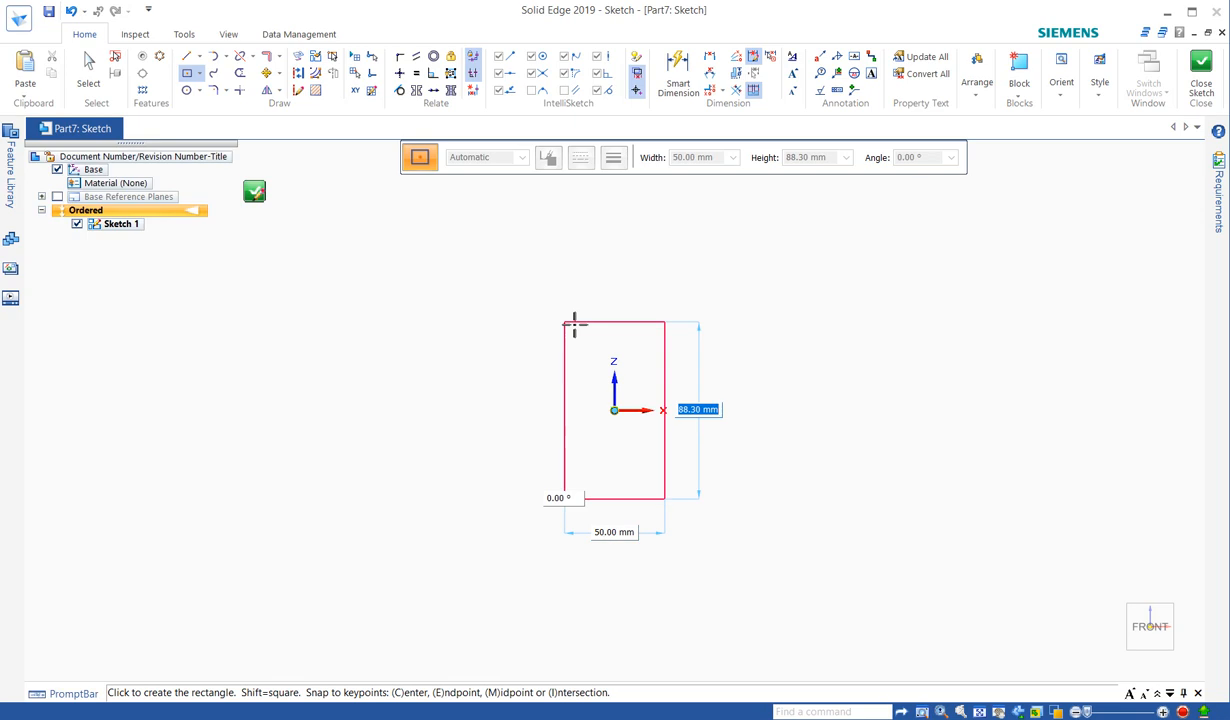
pyautogui.write('70')
pyautogui.press('Tab')
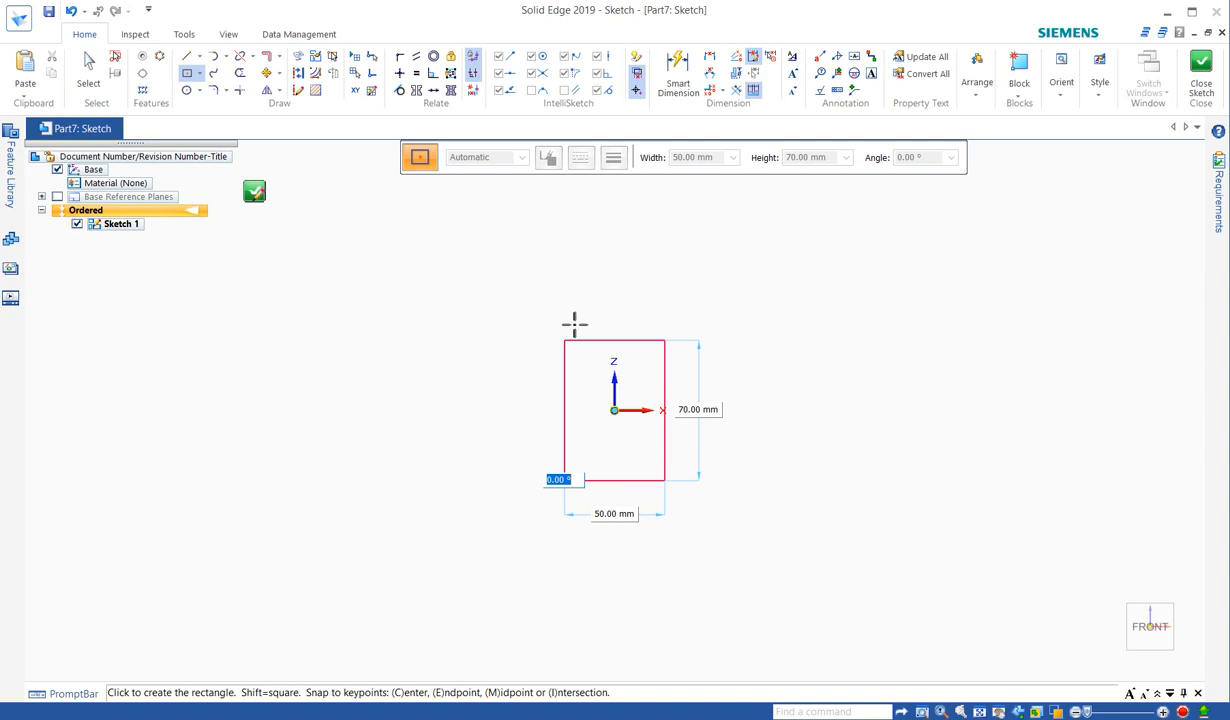
pyautogui.click(574, 322)
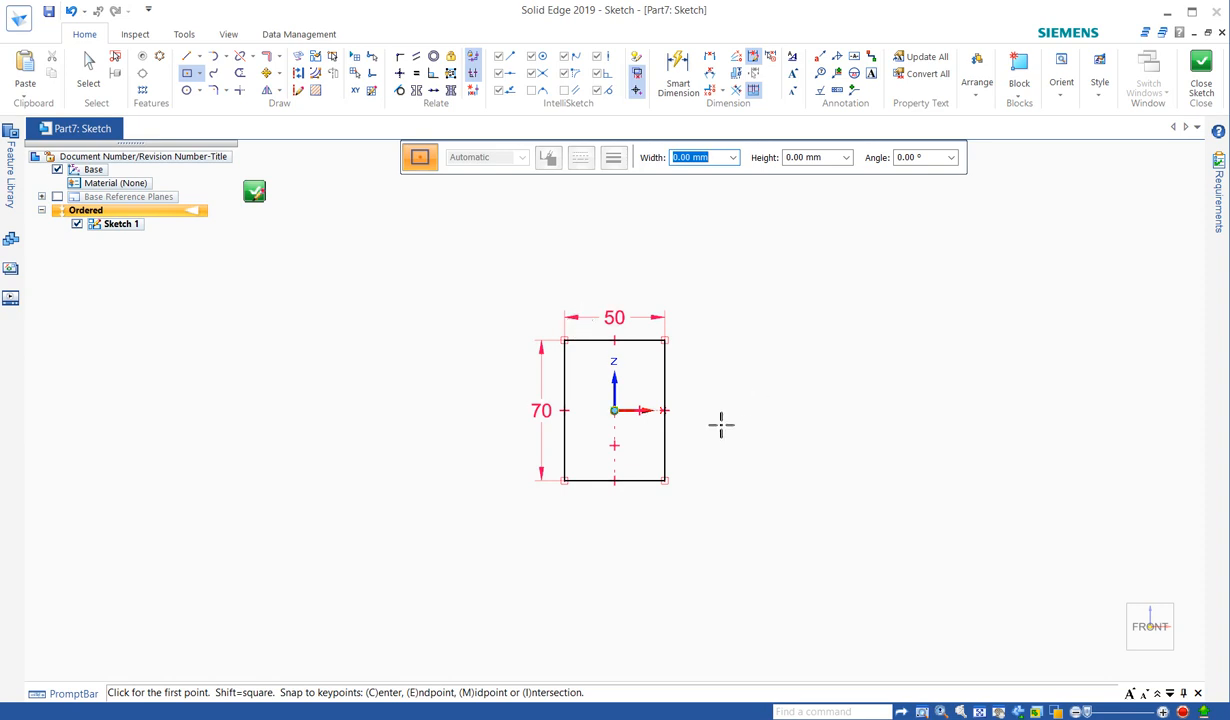
pyautogui.scroll(3, 721, 424)
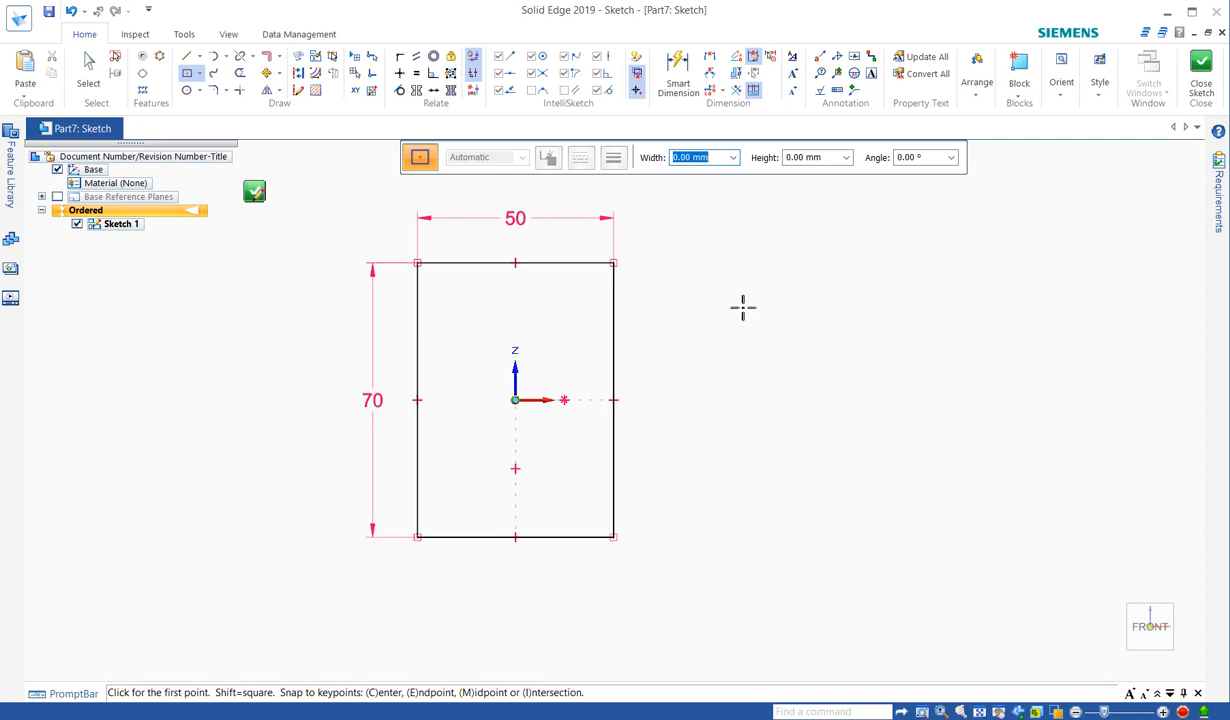
# - Draw three lines from the rectangle's right edge going right, down and back left
pyautogui.press('Escape')
pyautogui.click(614, 318)
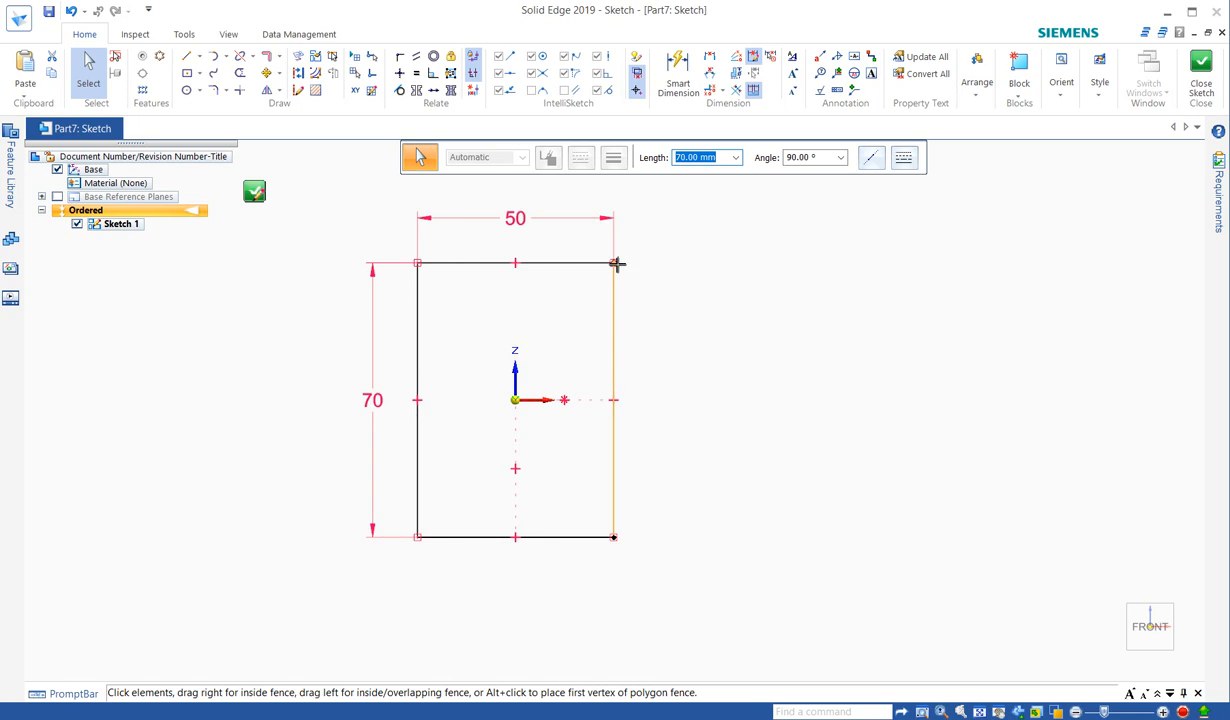
pyautogui.click(680, 260)
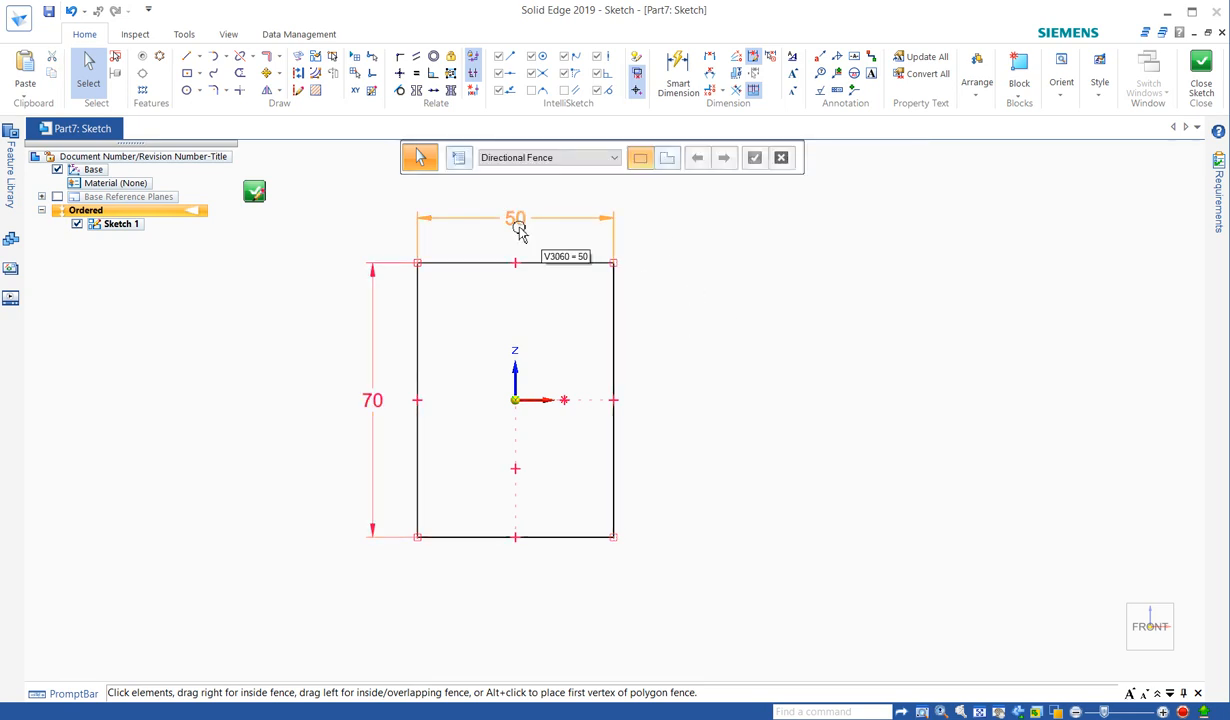
pyautogui.rightClick(695, 318)
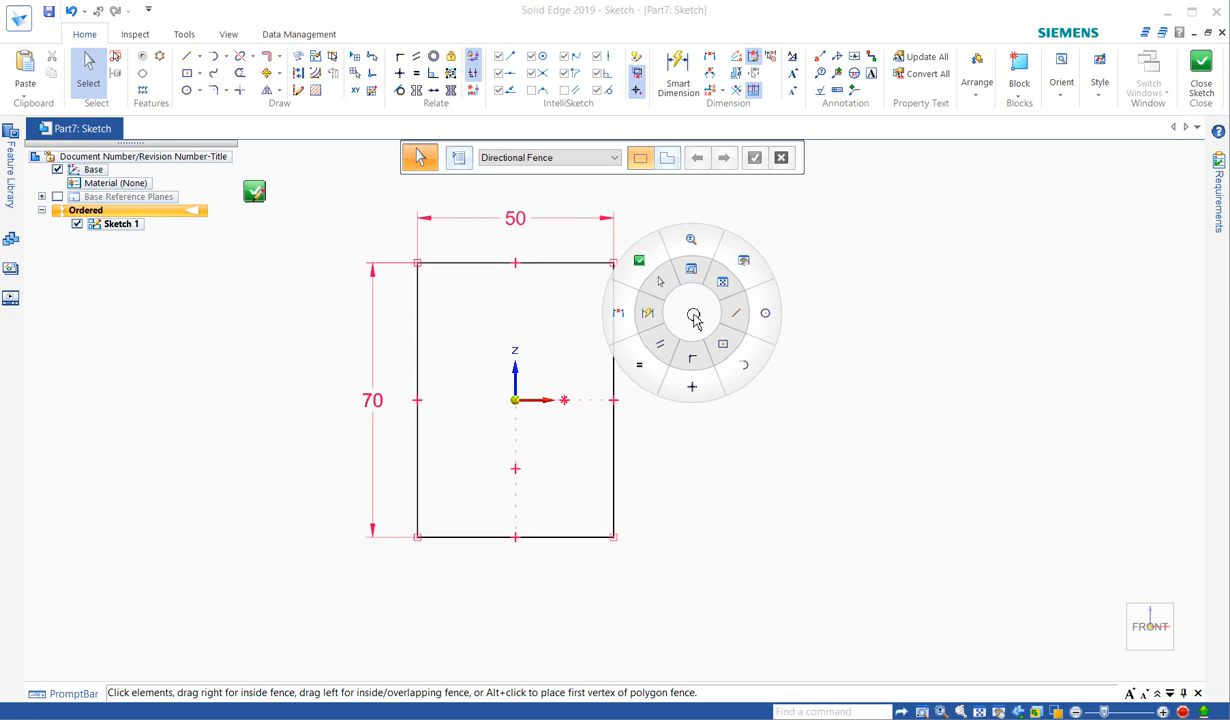
pyautogui.click(745, 316)
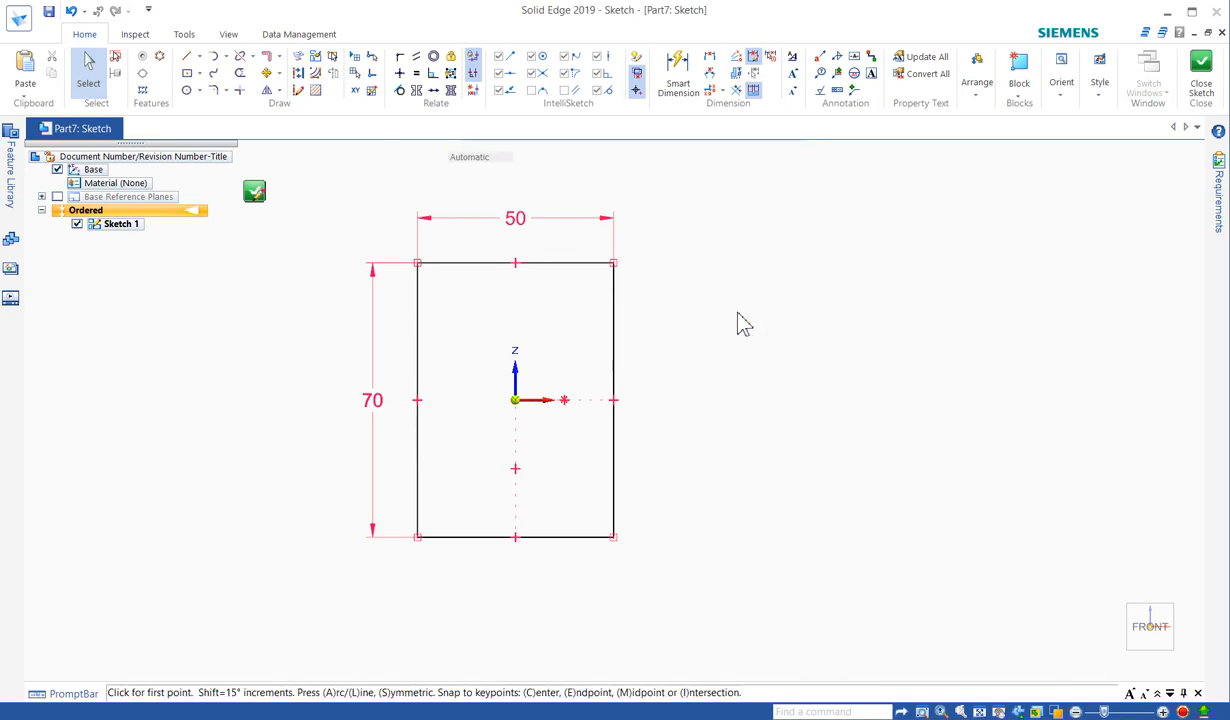
pyautogui.click(614, 324)
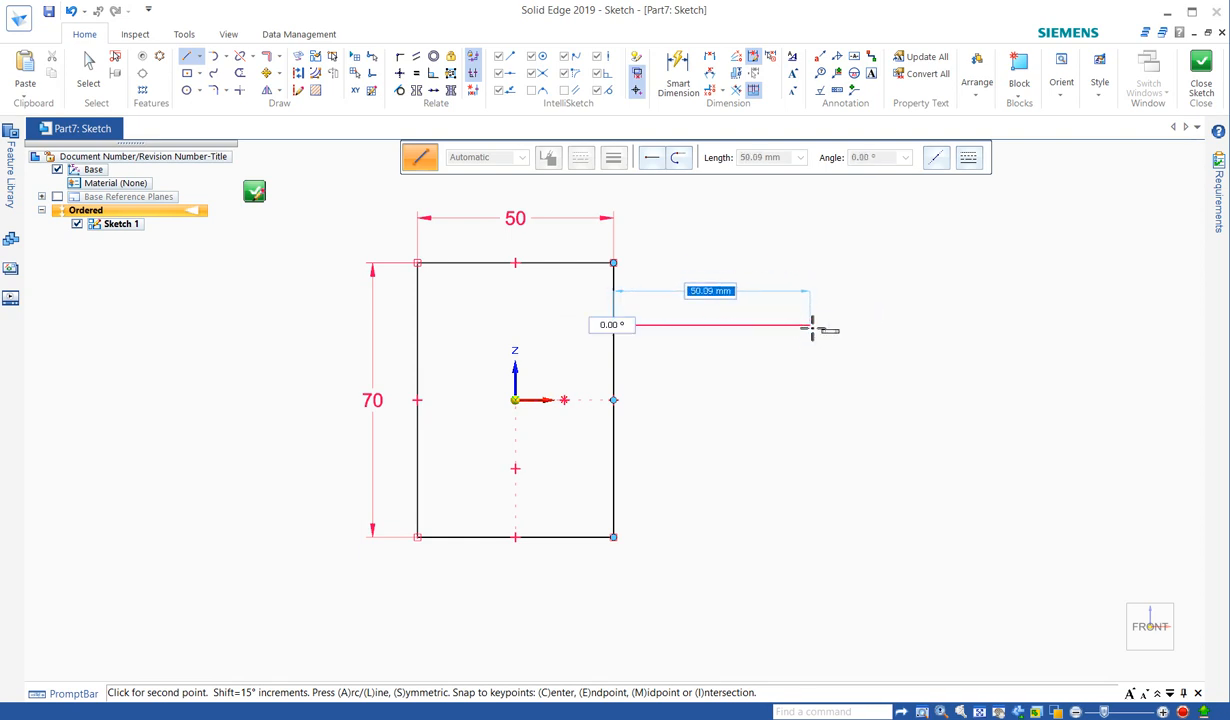
pyautogui.click(804, 325)
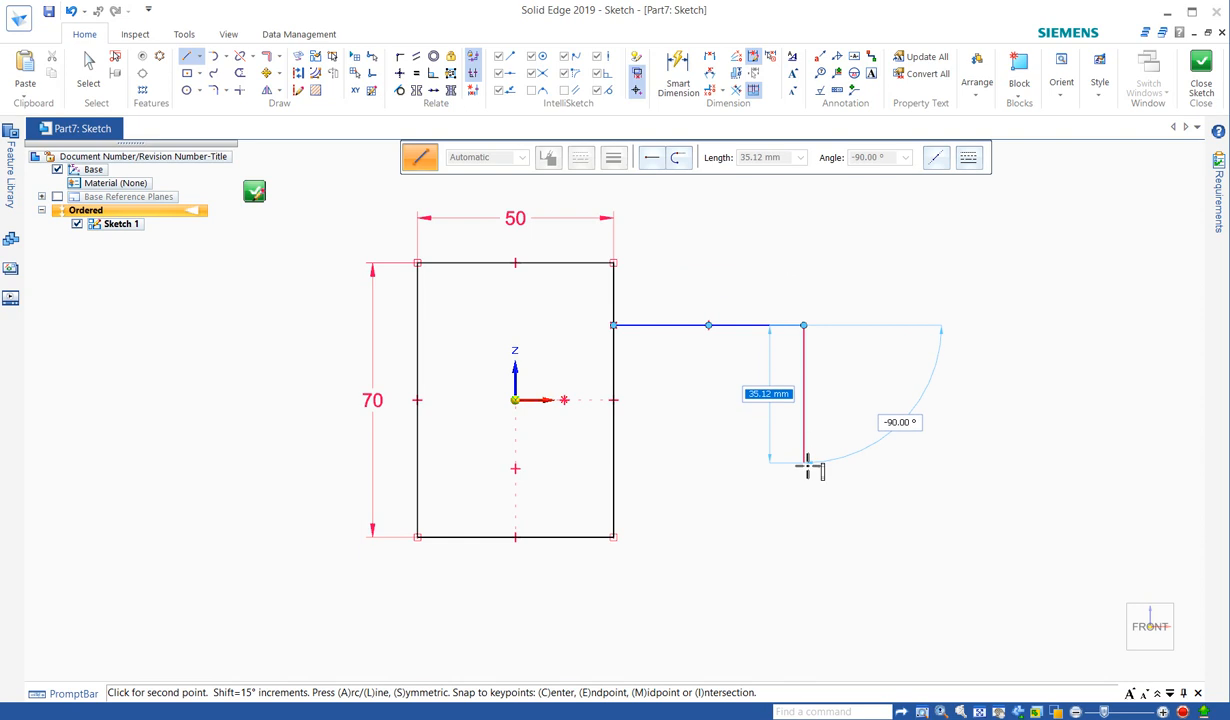
pyautogui.click(803, 466)
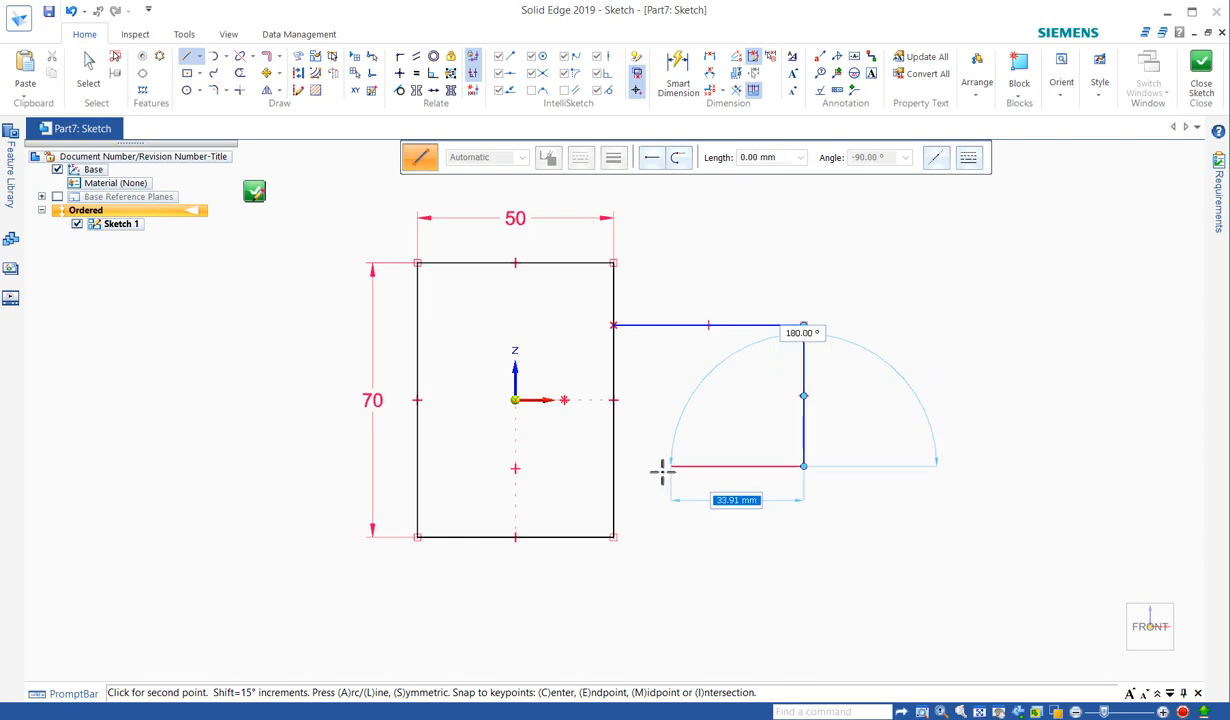
pyautogui.click(613, 466)
pyautogui.rightClick(736, 266)
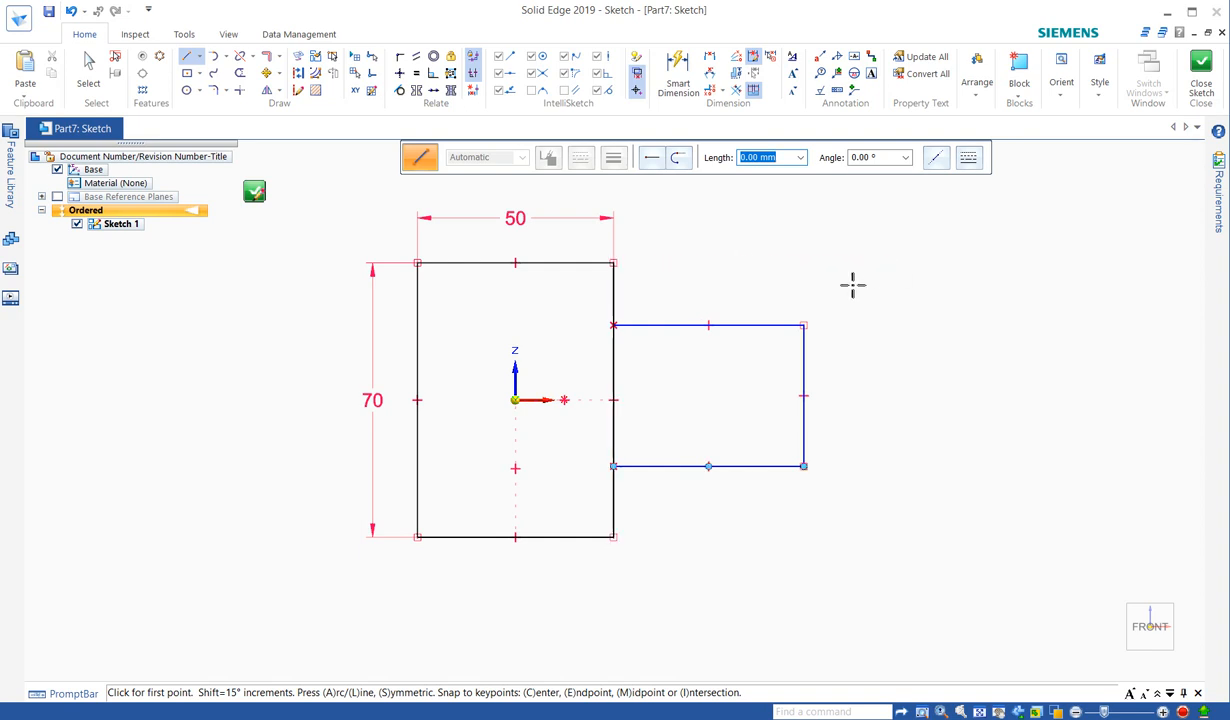
pyautogui.press('Escape')
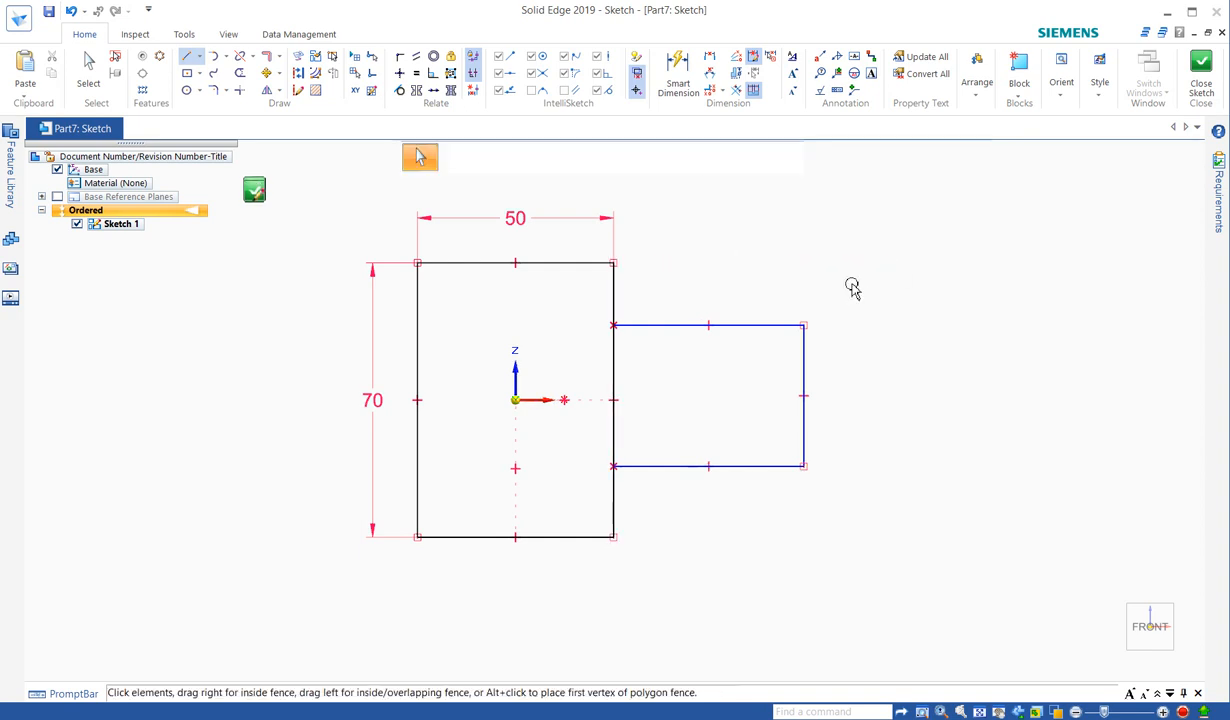
# - Apply a Horizontal/Vertical relation between the tab's right-side midpoint and the origin
pyautogui.click(402, 76)
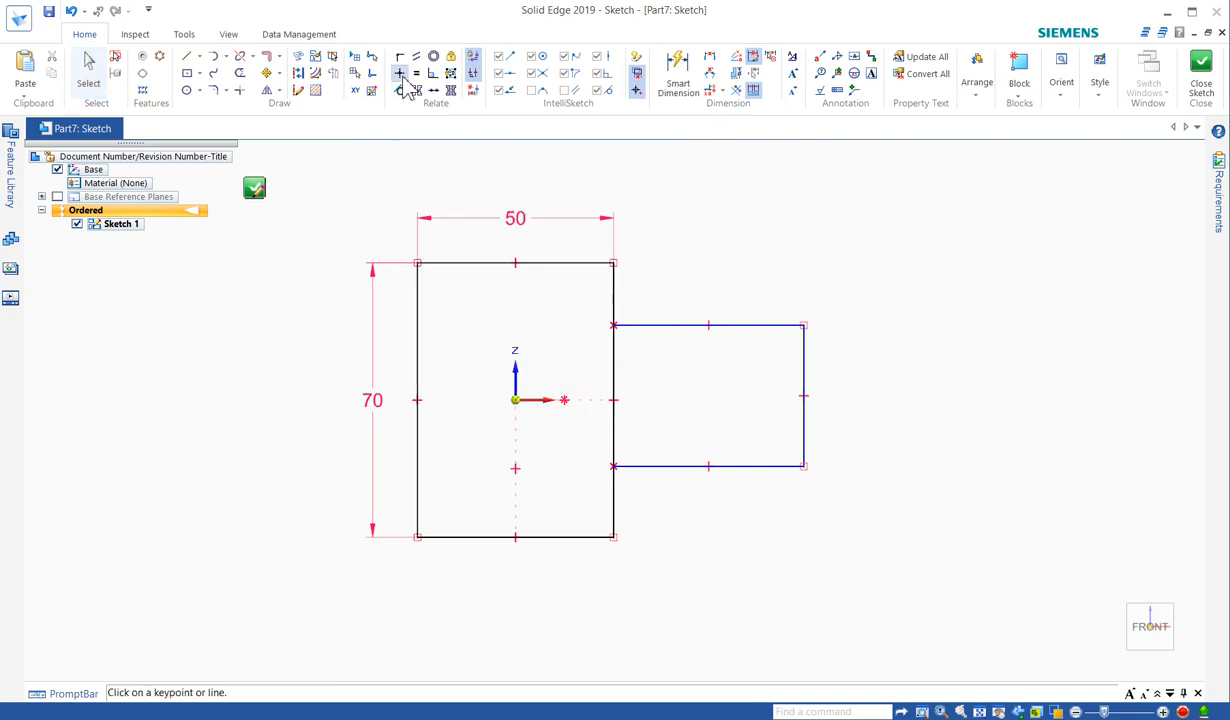
pyautogui.click(803, 397)
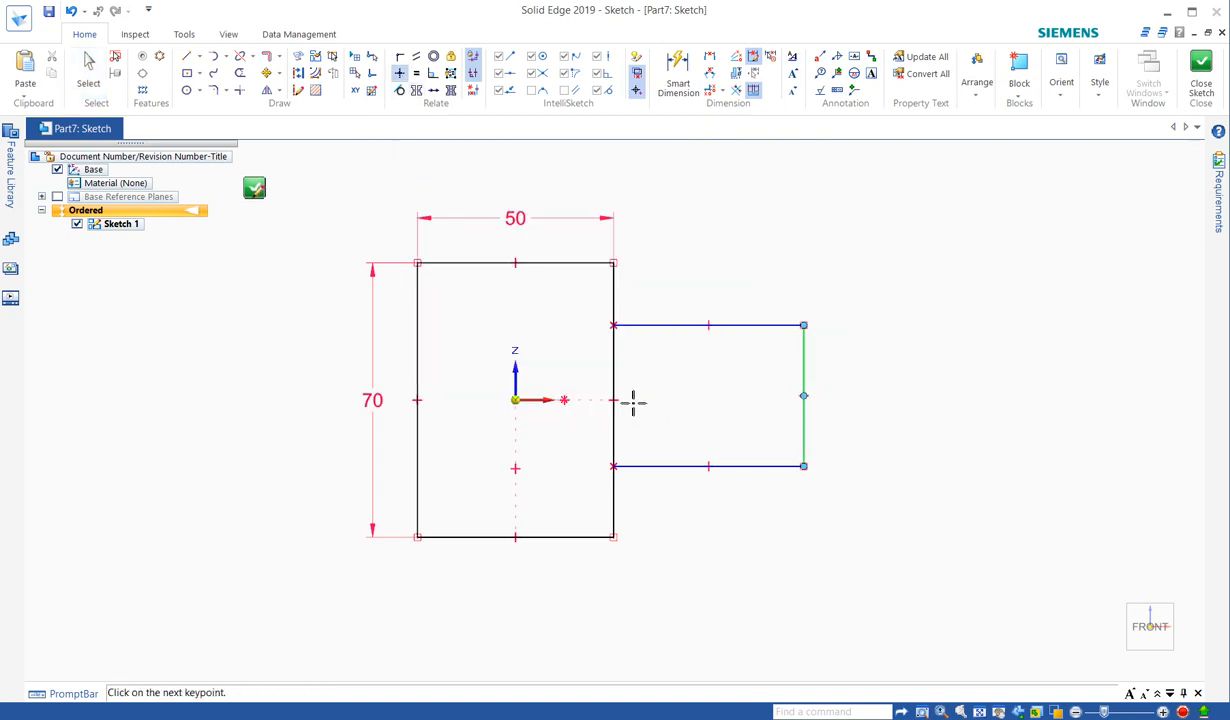
pyautogui.click(515, 400)
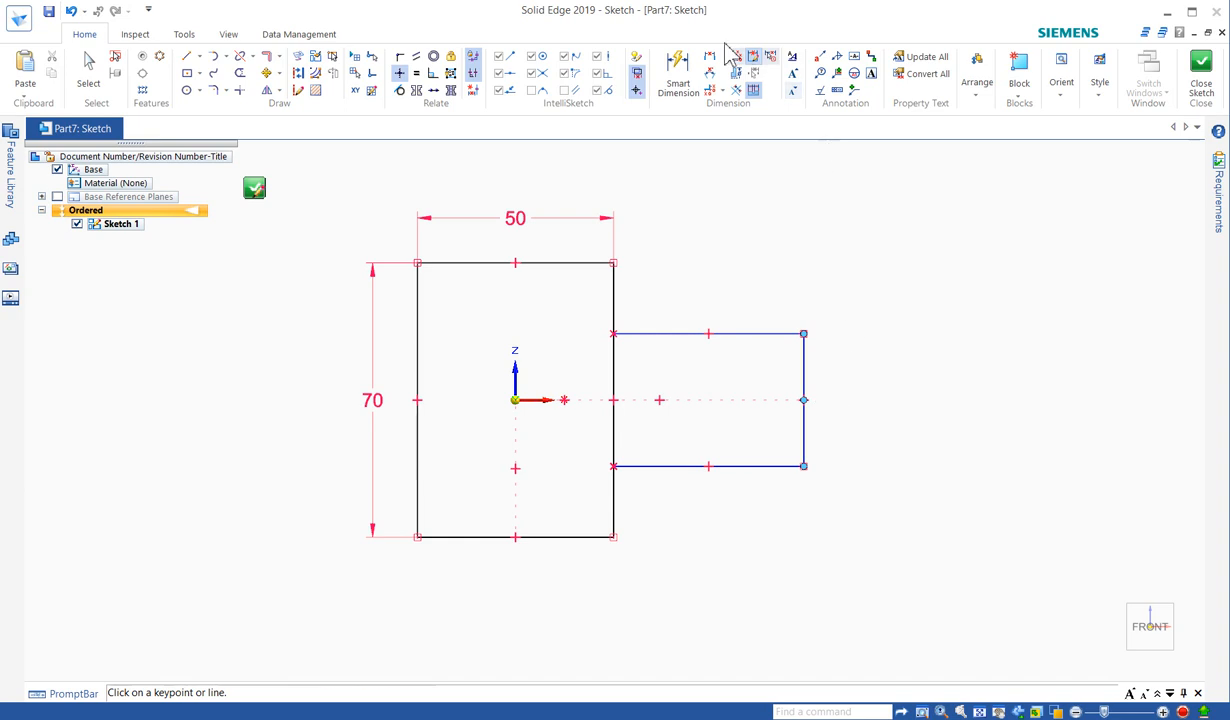
# - Add a 90 Smart Dimension from the block's left line to the tab's right line, placed above
pyautogui.click(677, 76)
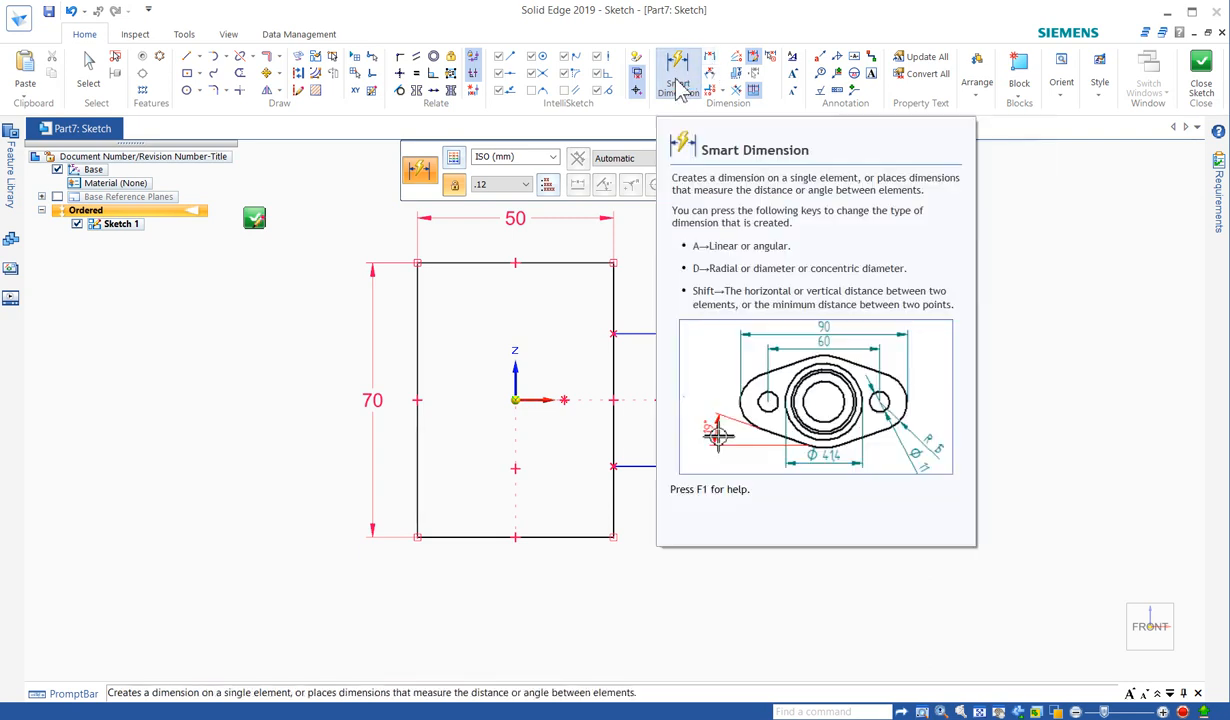
pyautogui.click(676, 88)
pyautogui.click(418, 315)
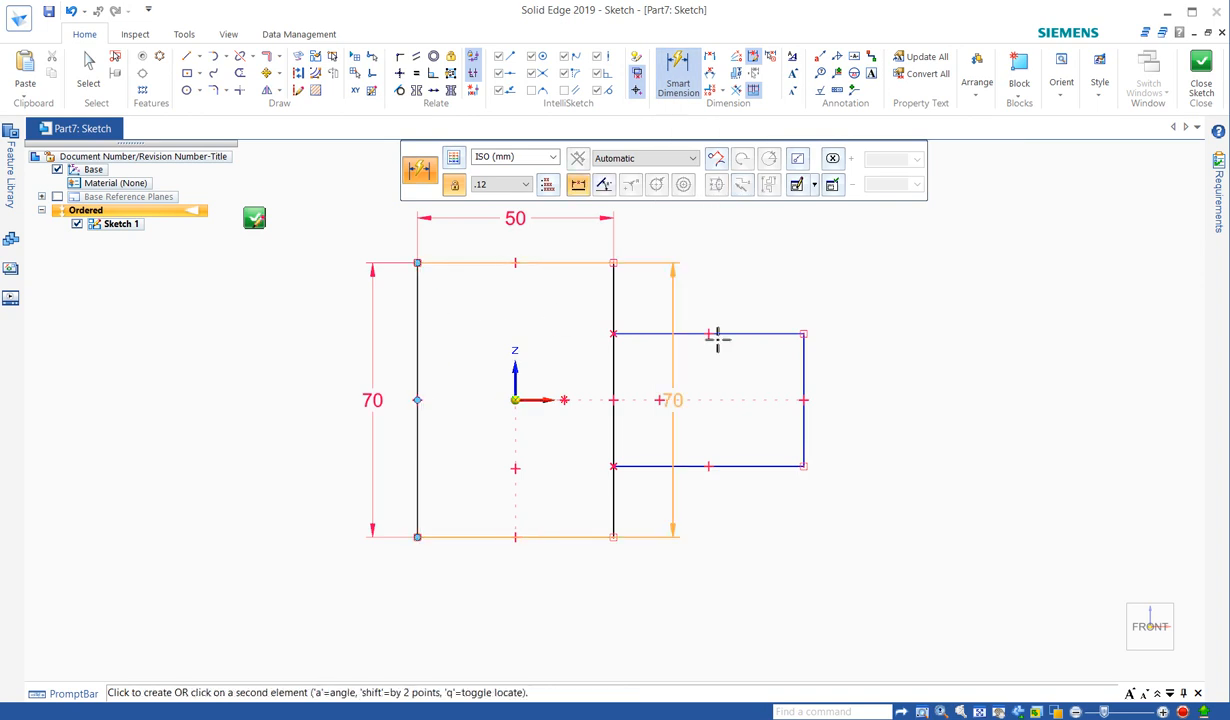
pyautogui.click(805, 362)
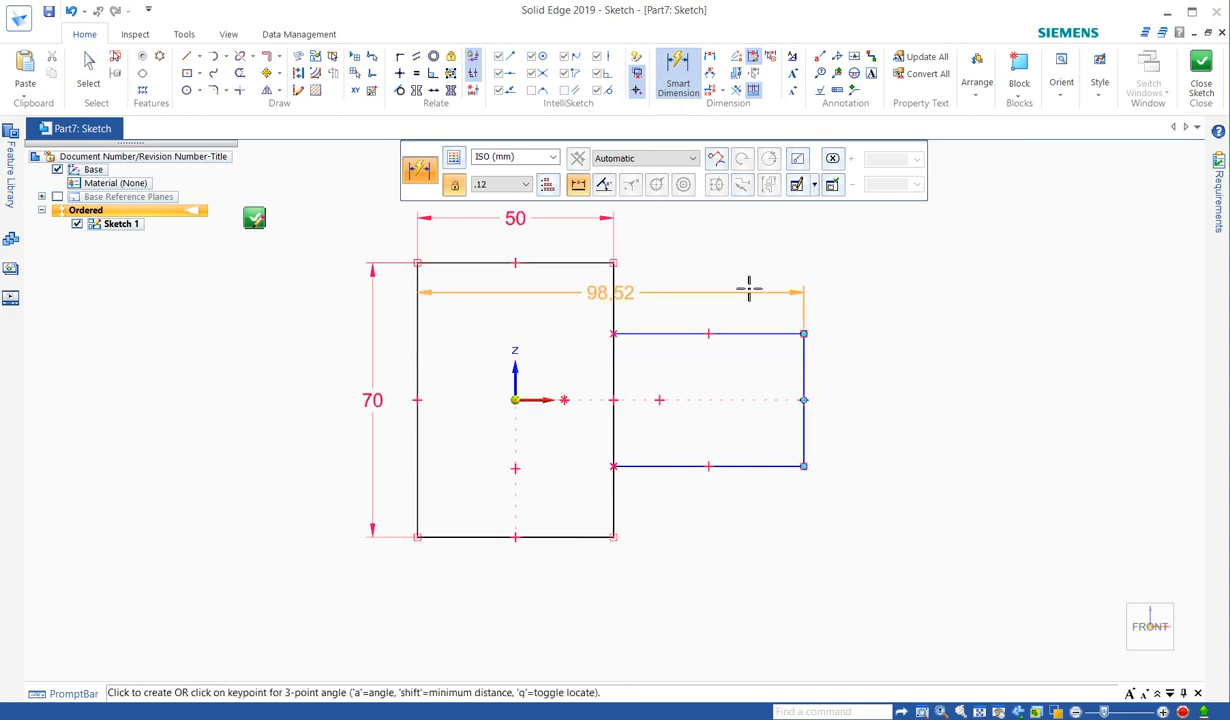
pyautogui.scroll(-2, 720, 330)
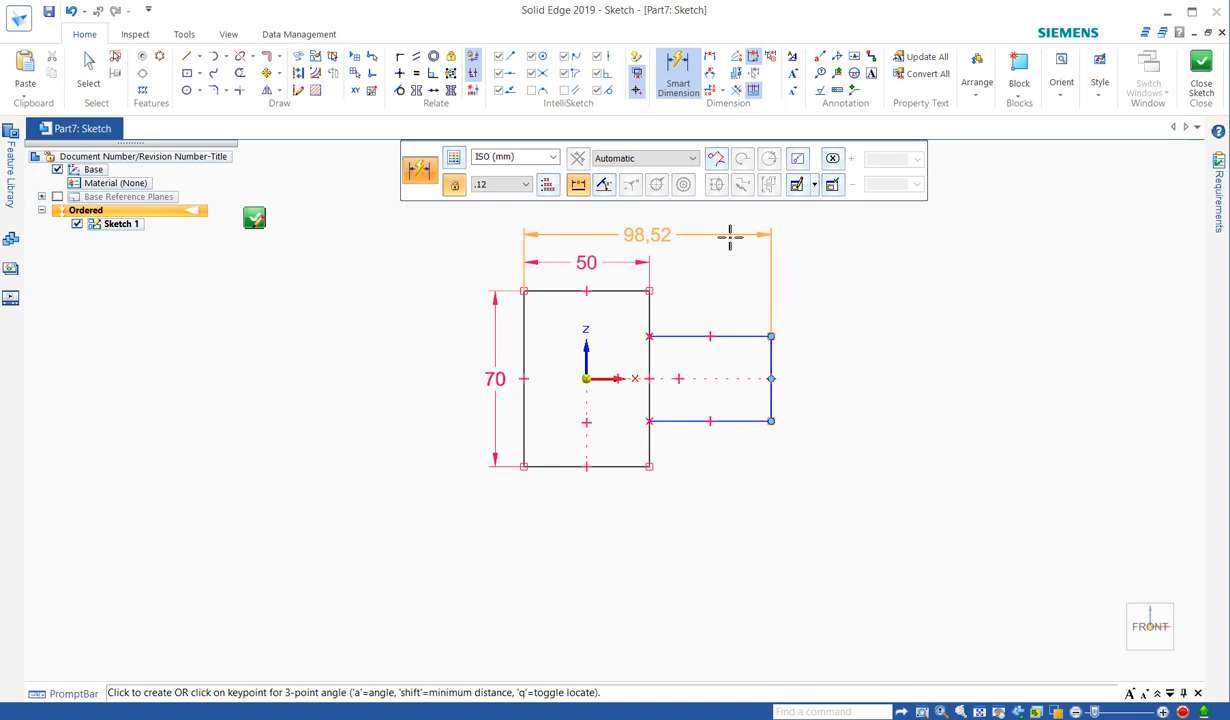
pyautogui.click(730, 236)
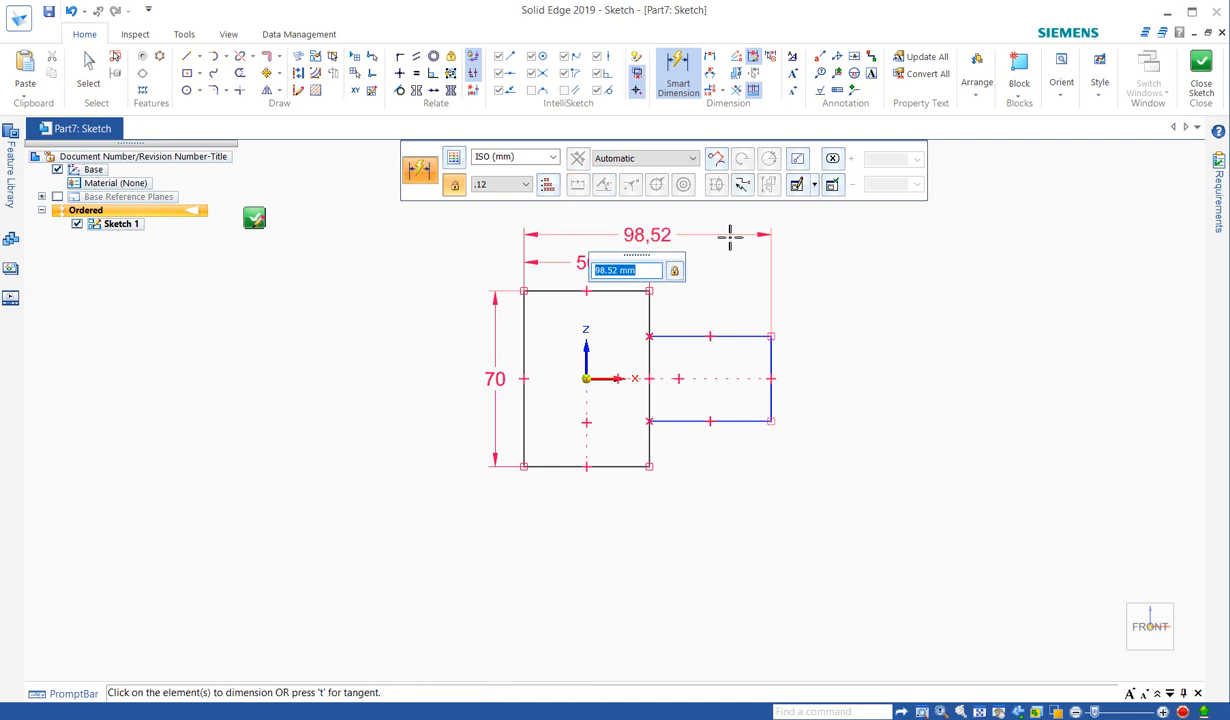
pyautogui.write('90')
pyautogui.press('Return')
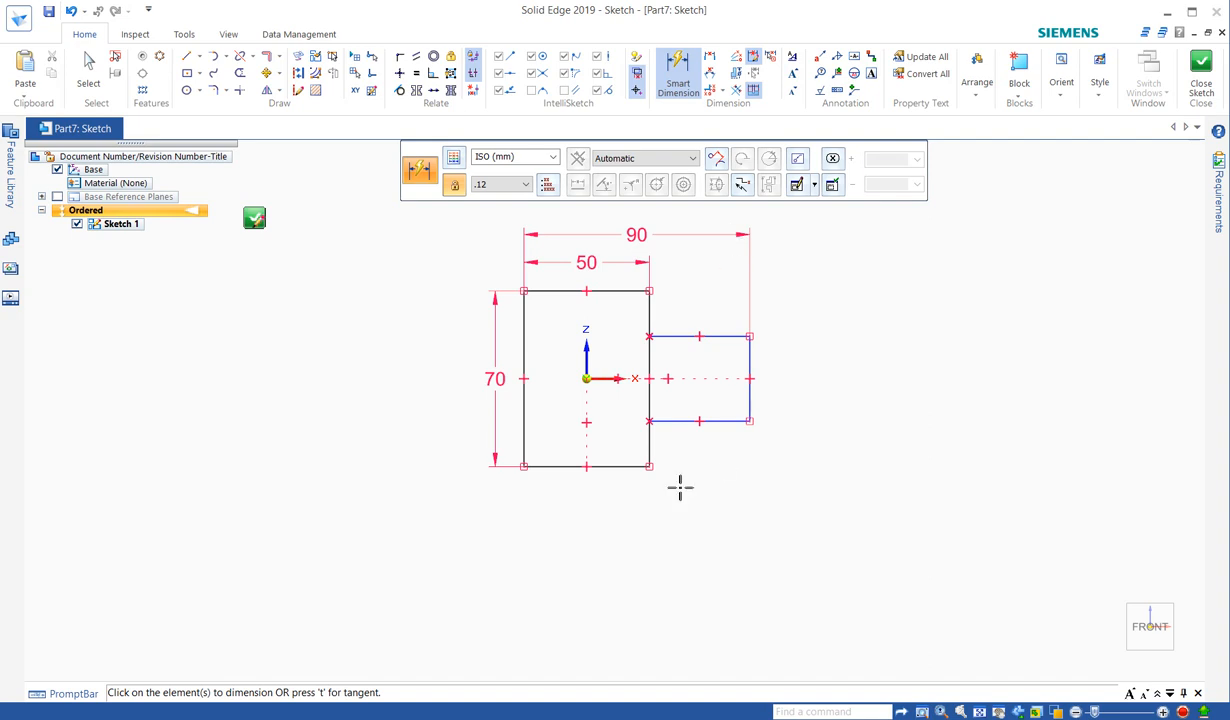
# - Add a 15 dimension between the block's bottom line and the tab's bottom line, placed at right
pyautogui.click(625, 466)
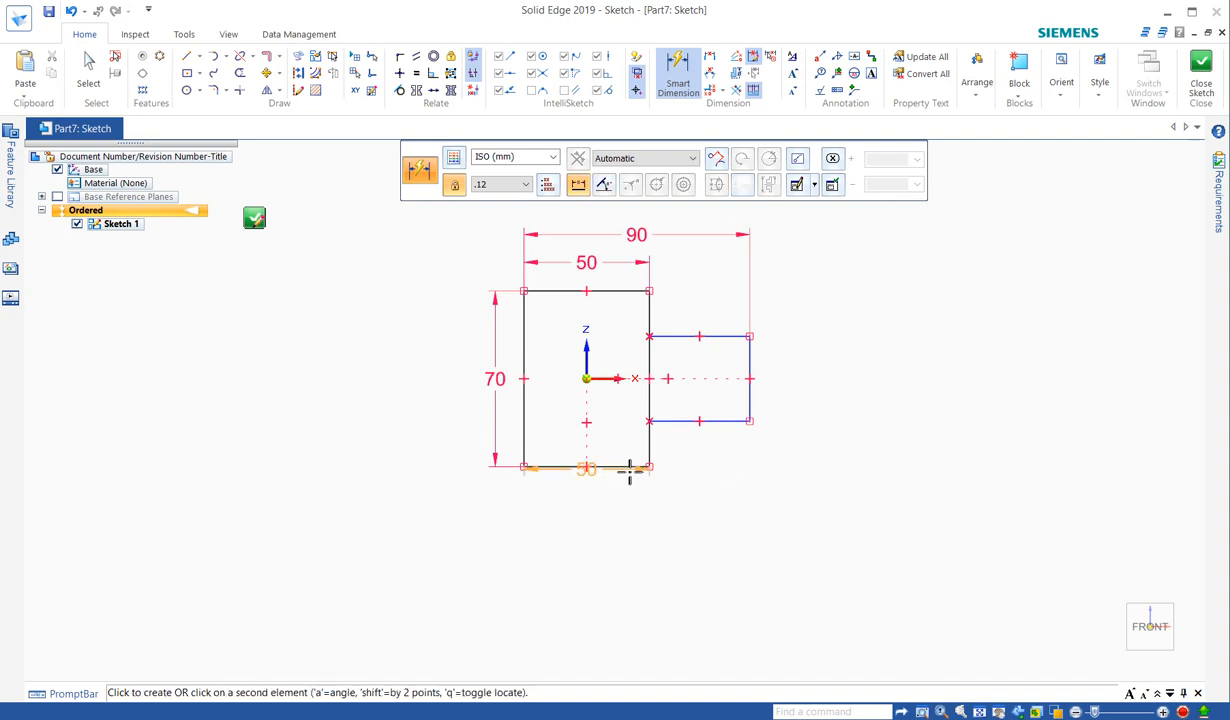
pyautogui.click(726, 422)
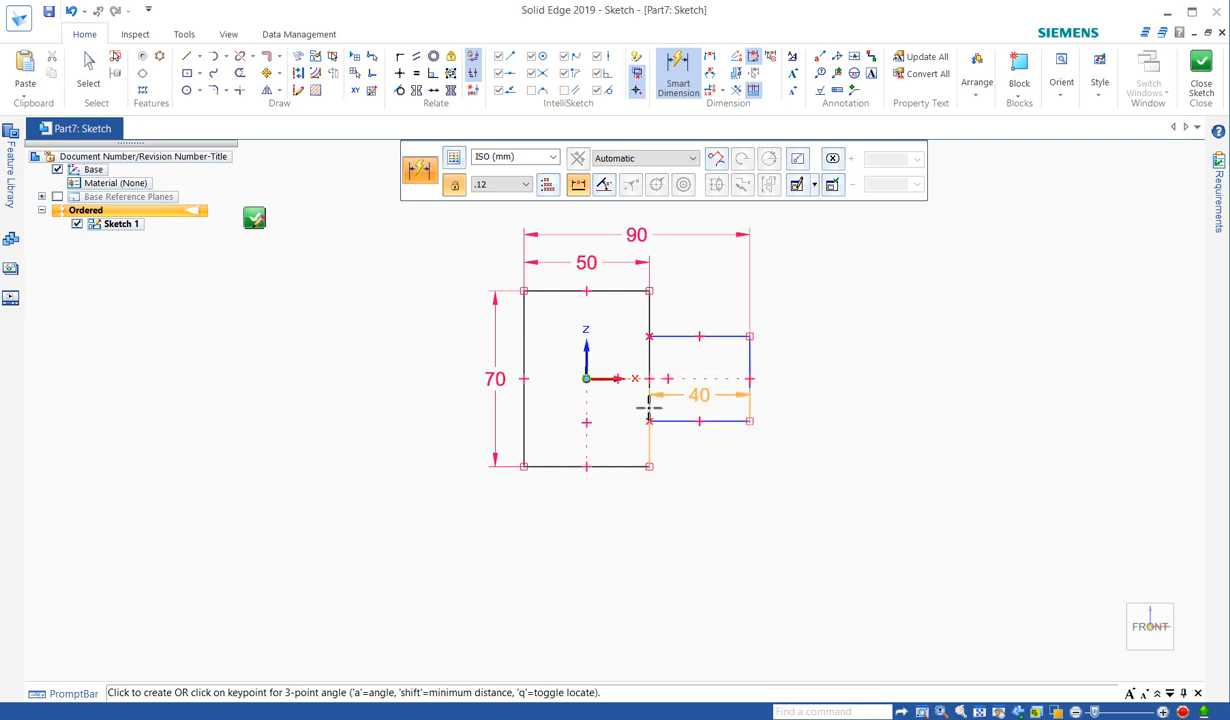
pyautogui.click(789, 450)
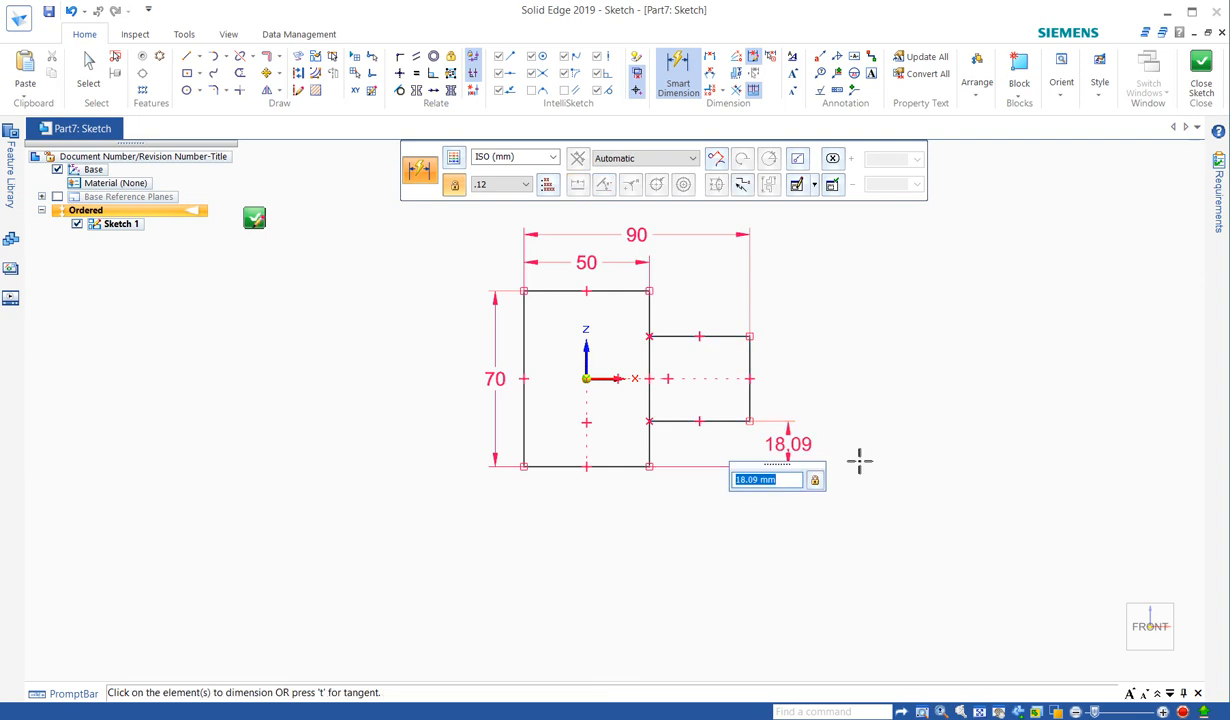
pyautogui.write('15')
pyautogui.press('Return')
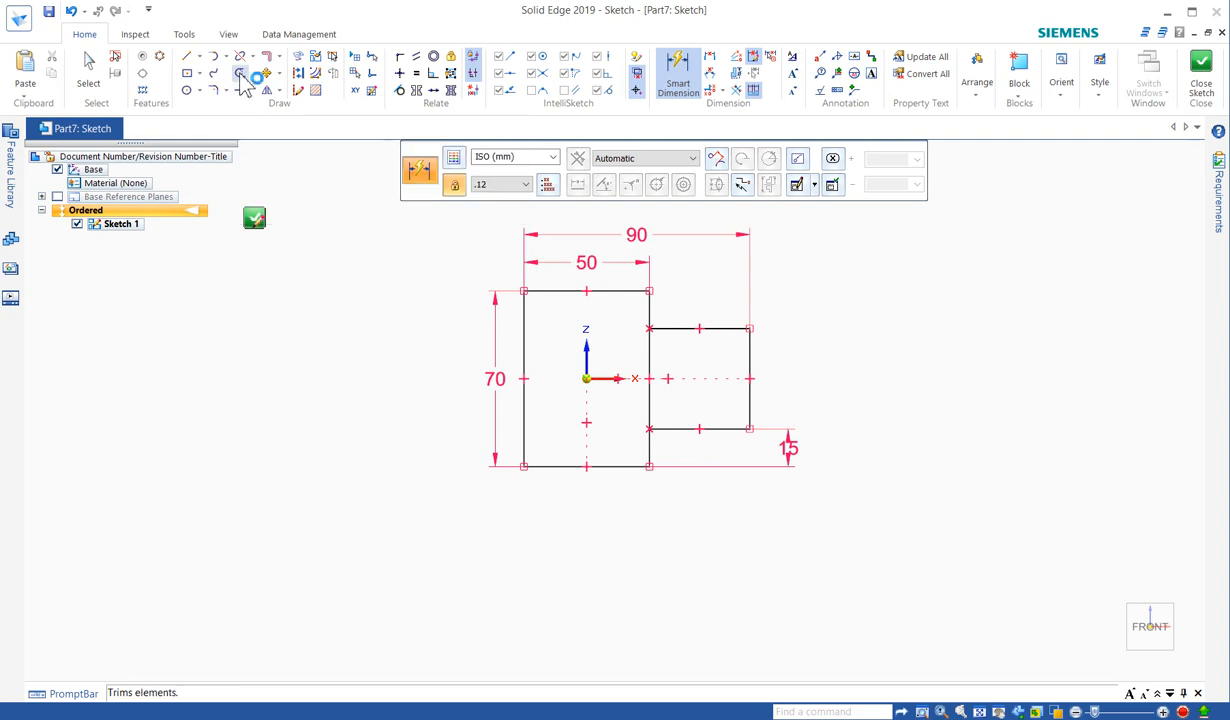
# - Trim out the vertical line segment shared by the block and the tab
pyautogui.click(240, 73)
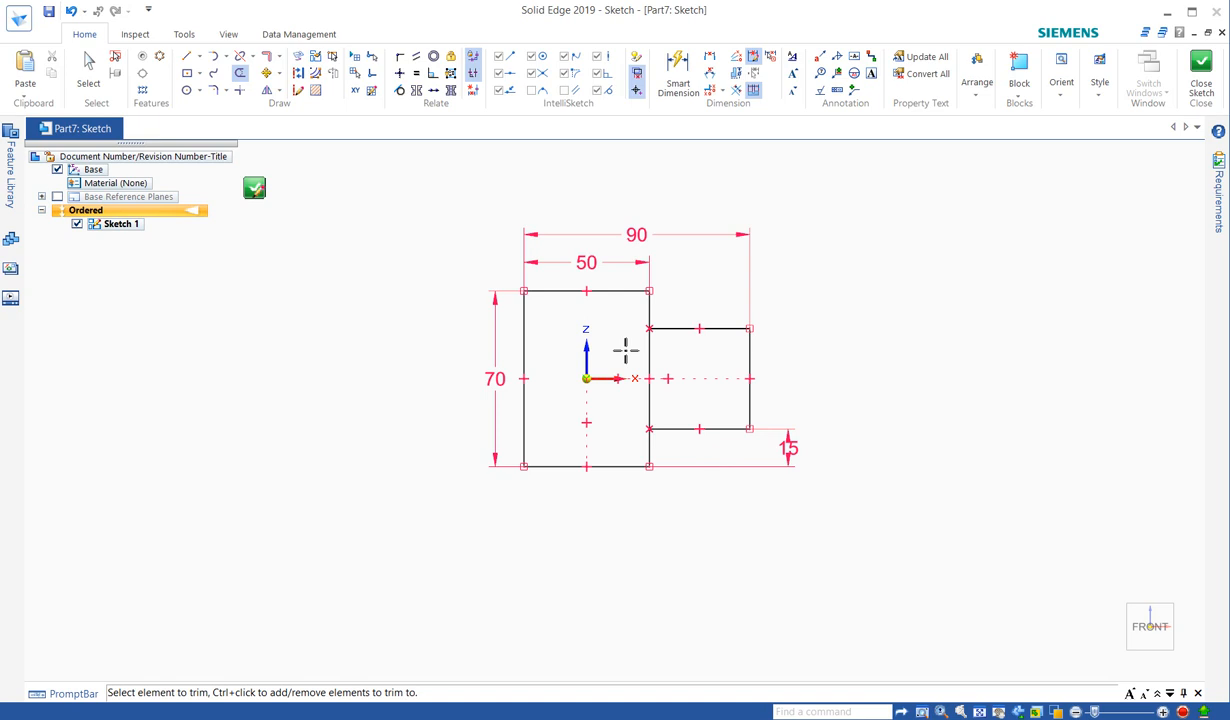
pyautogui.moveTo(625, 349)
pyautogui.mouseDown()
pyautogui.moveTo(686, 376)
pyautogui.moveTo(640, 407)
pyautogui.mouseUp()
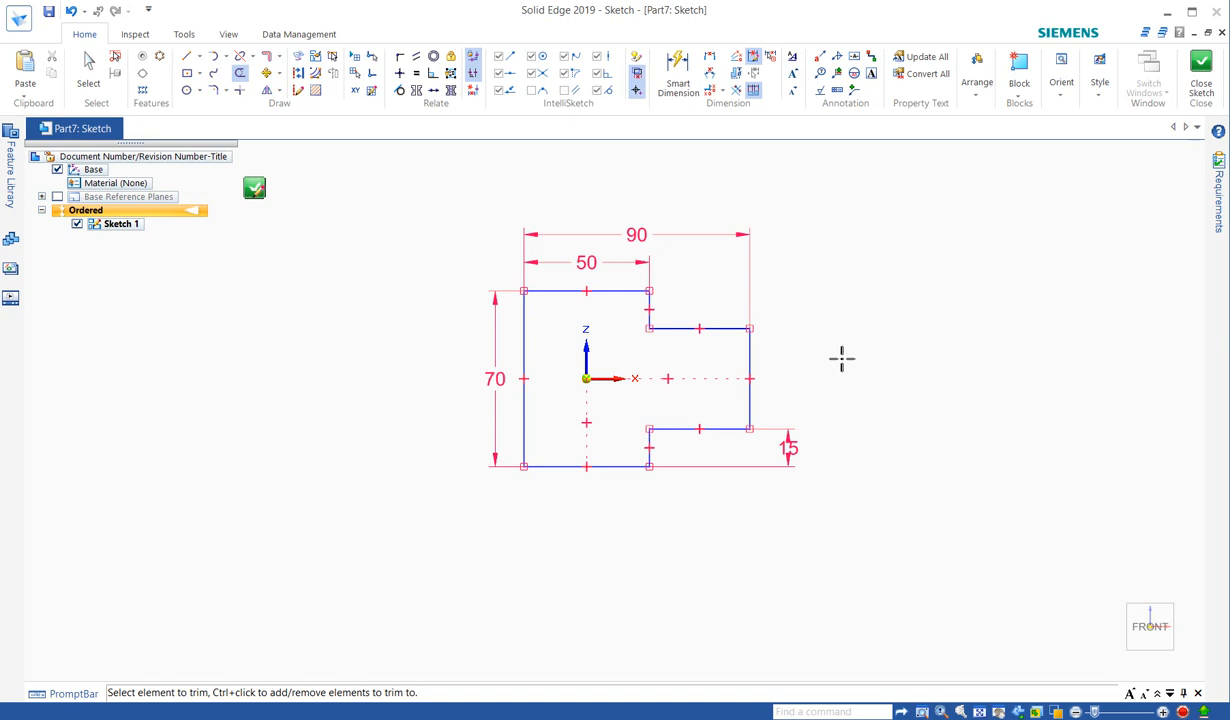
pyautogui.press('Escape')
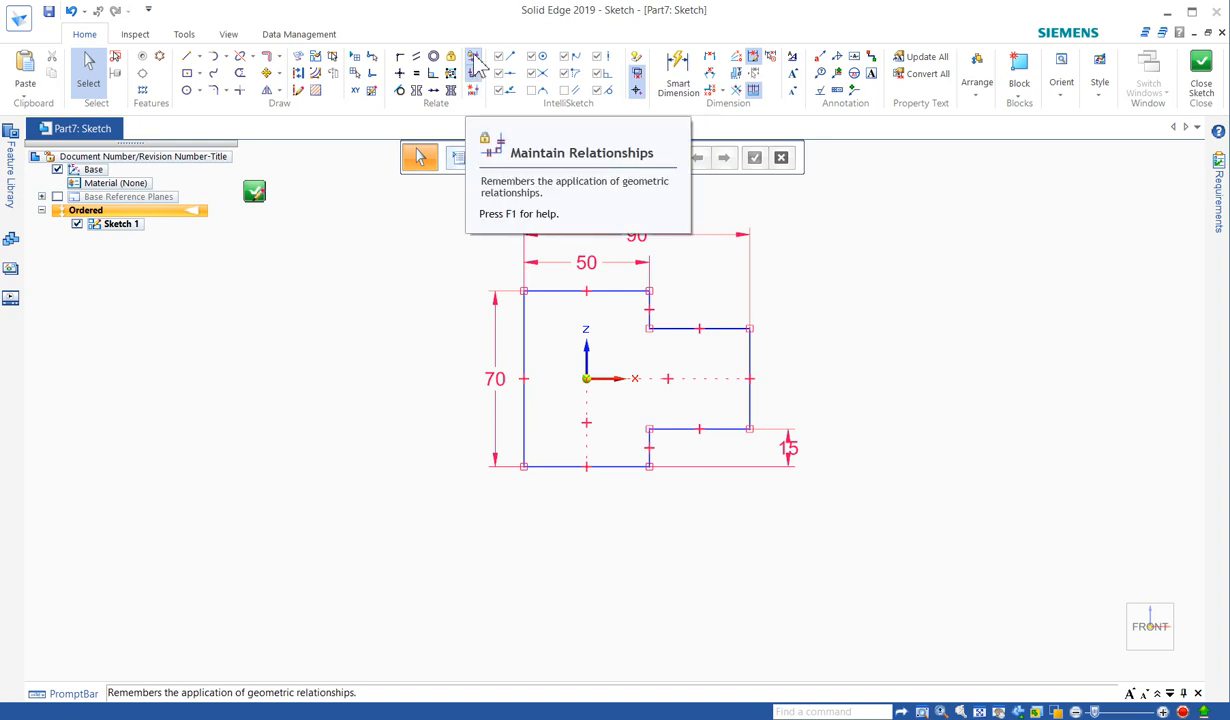
pyautogui.click(474, 59)
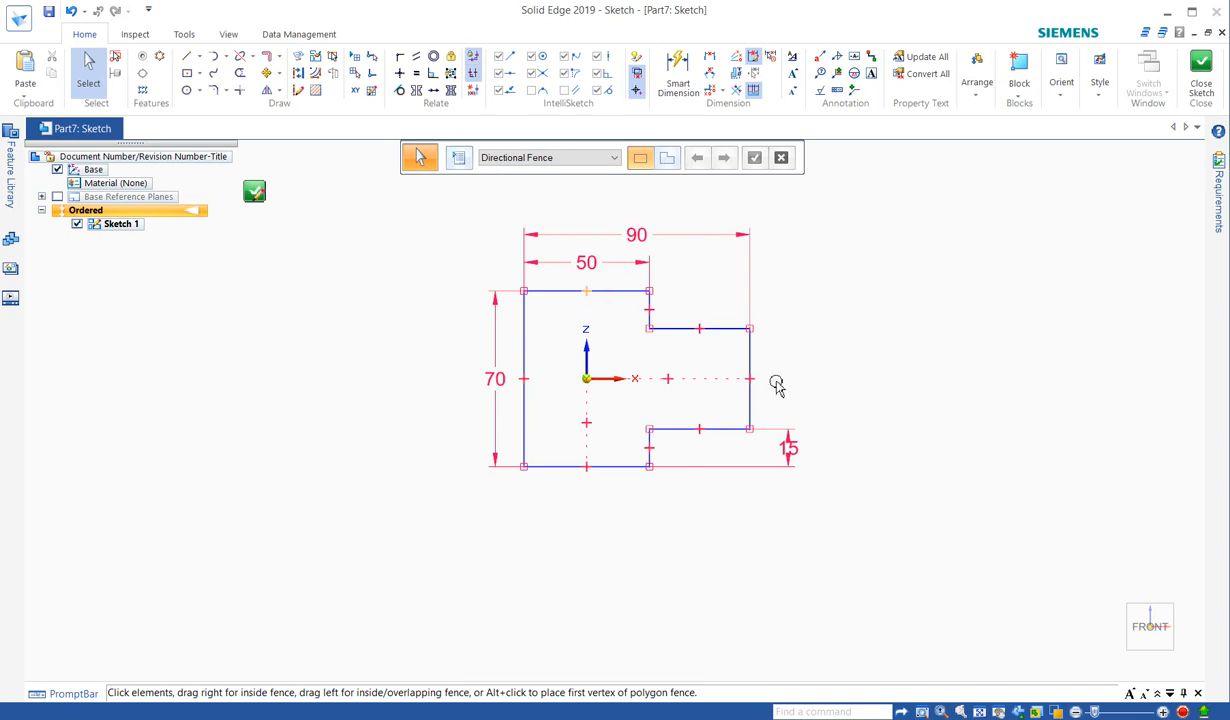
pyautogui.click(474, 74)
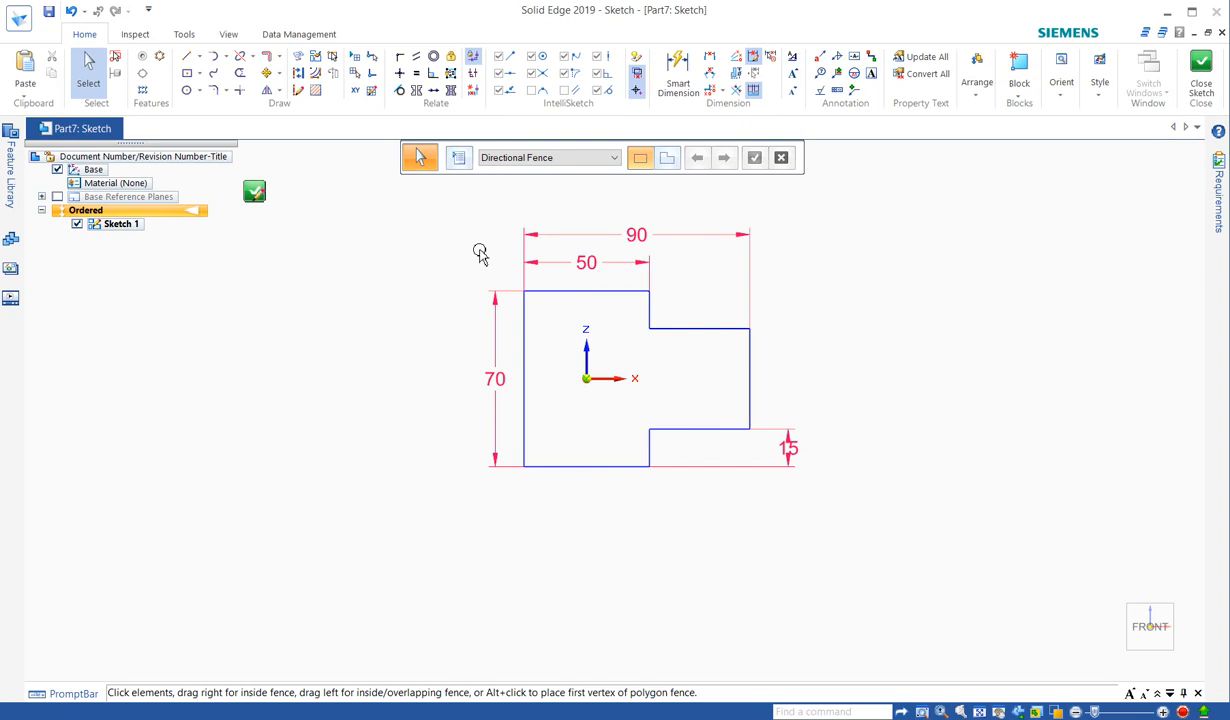
pyautogui.click(474, 74)
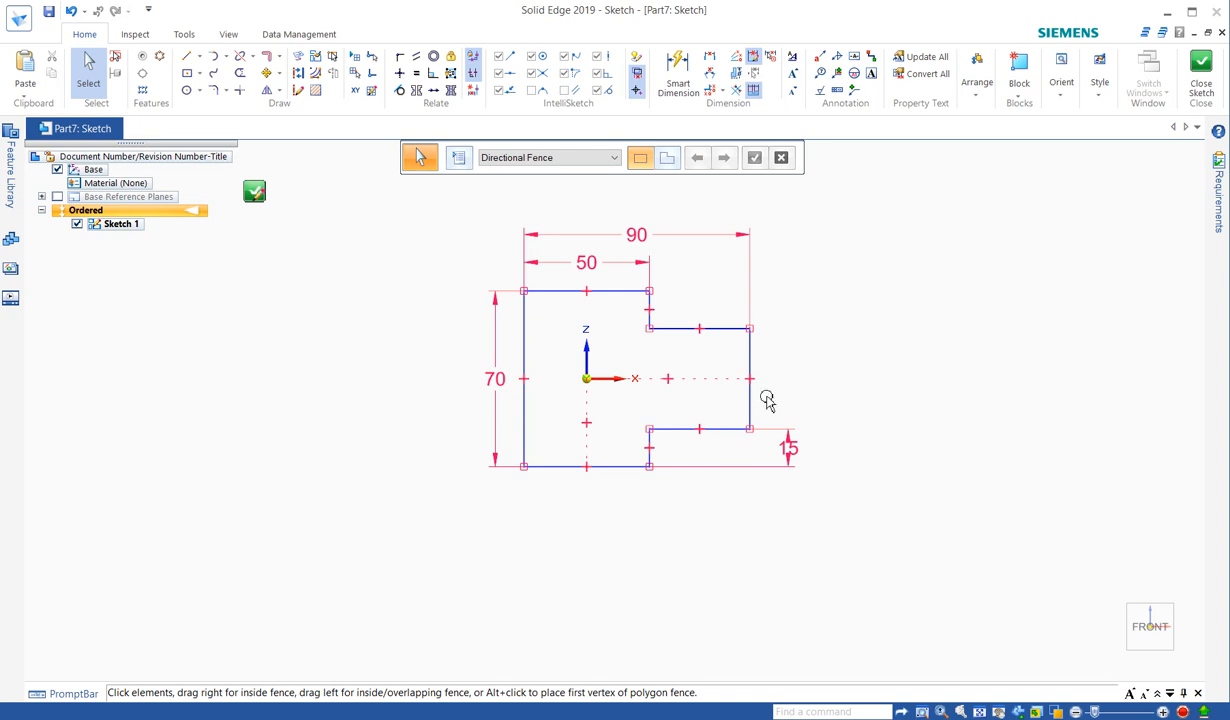
pyautogui.click(475, 96)
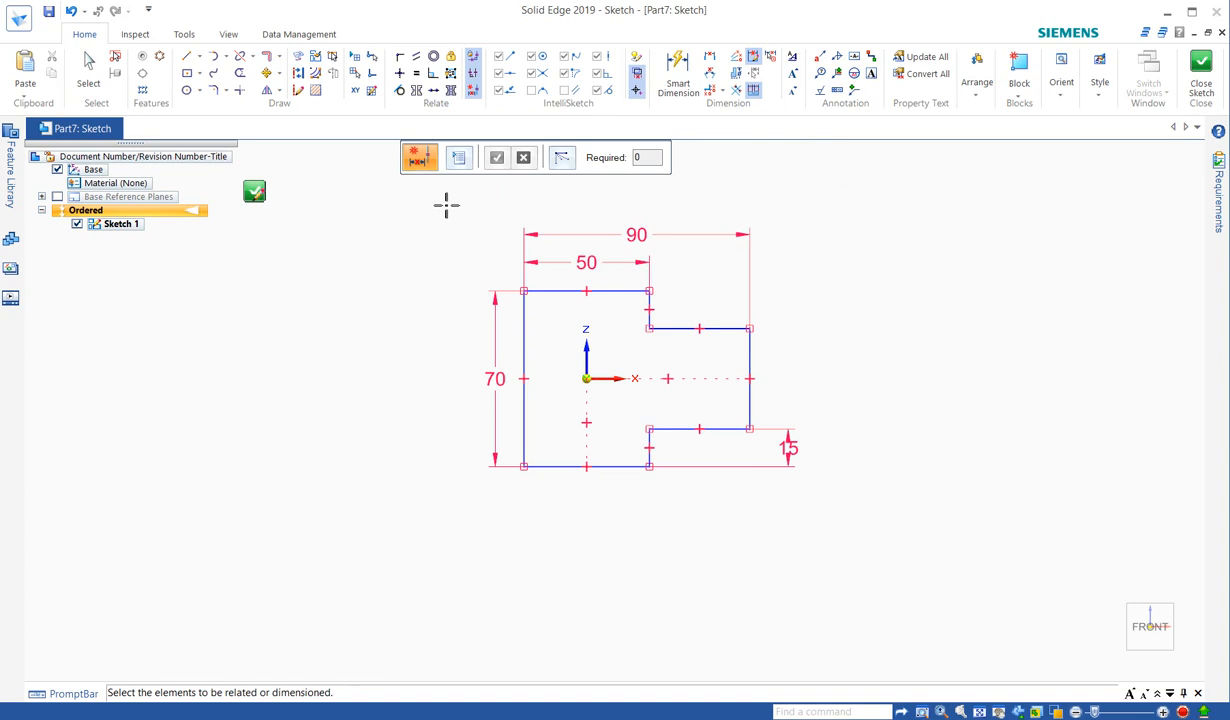
pyautogui.moveTo(425, 194); pyautogui.dragTo(790, 515)
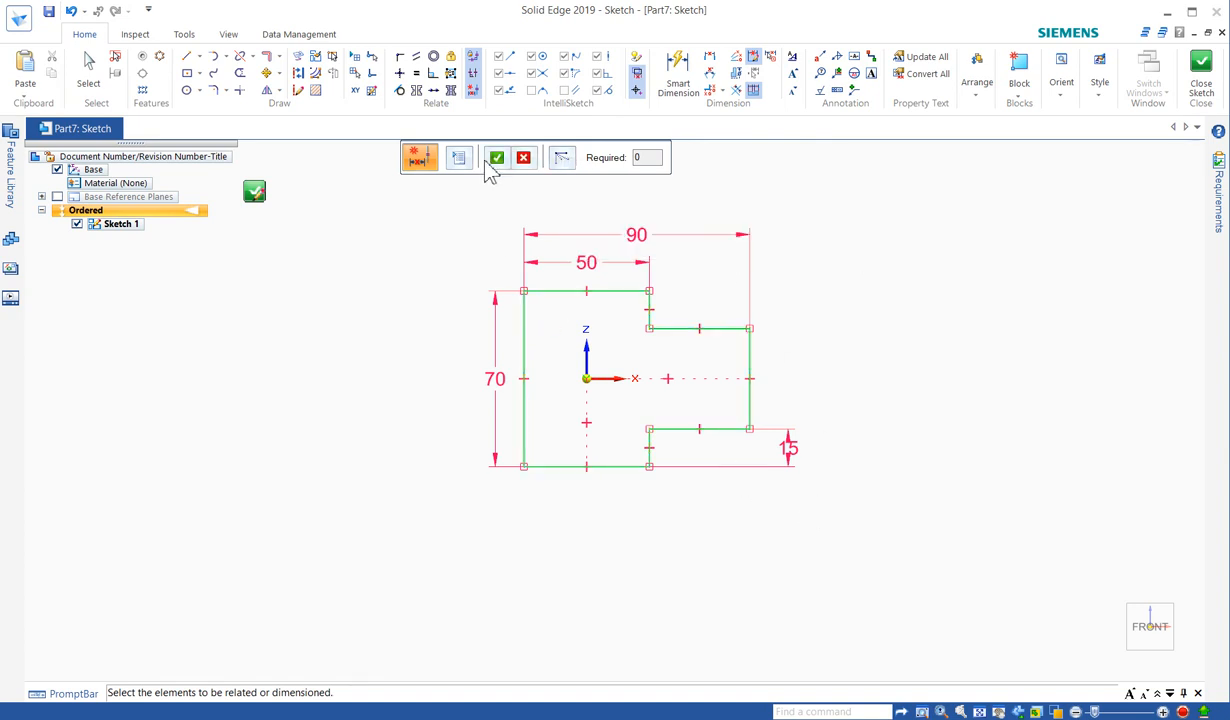
pyautogui.click(566, 165)
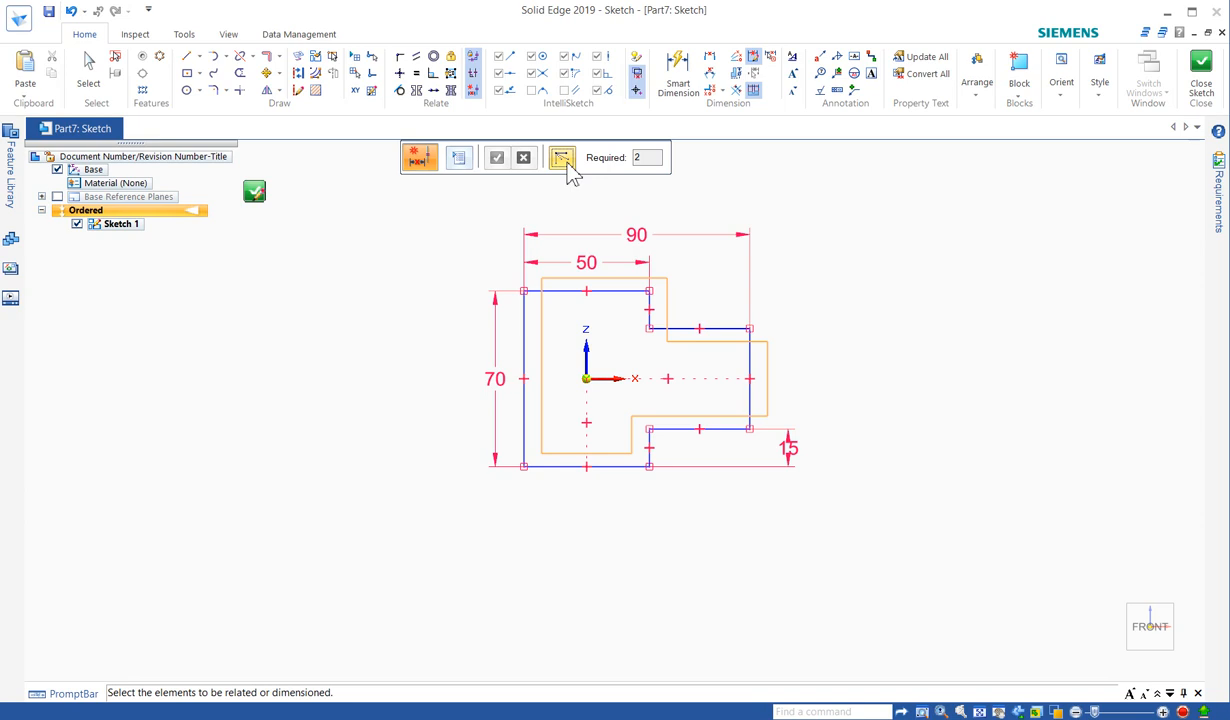
pyautogui.press('Escape')
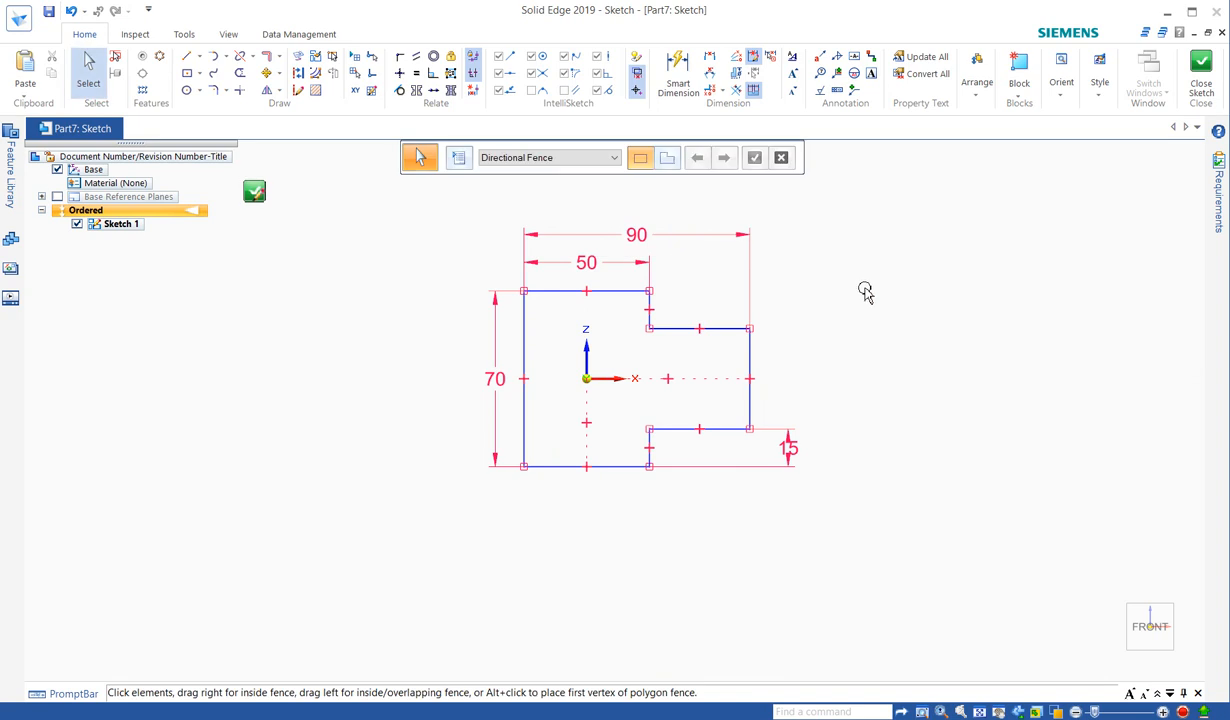
# - Make the block's top edge equal to its bottom edge
pyautogui.click(418, 79)
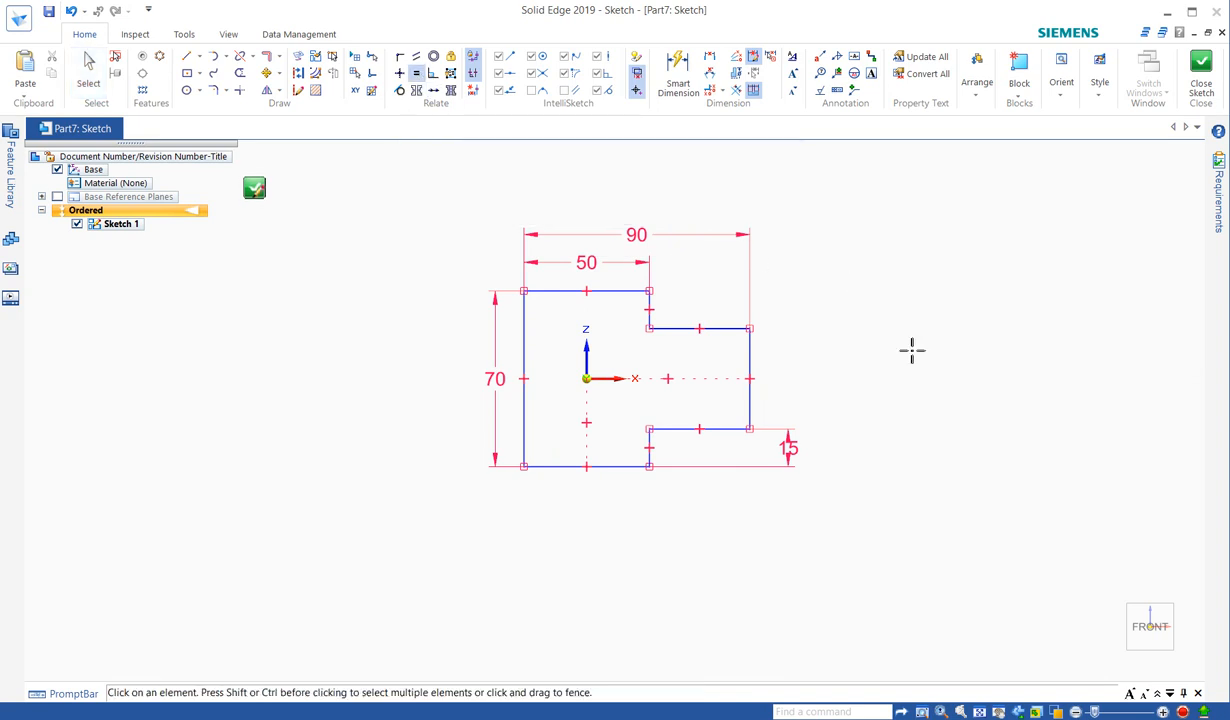
pyautogui.click(625, 466)
pyautogui.click(617, 291)
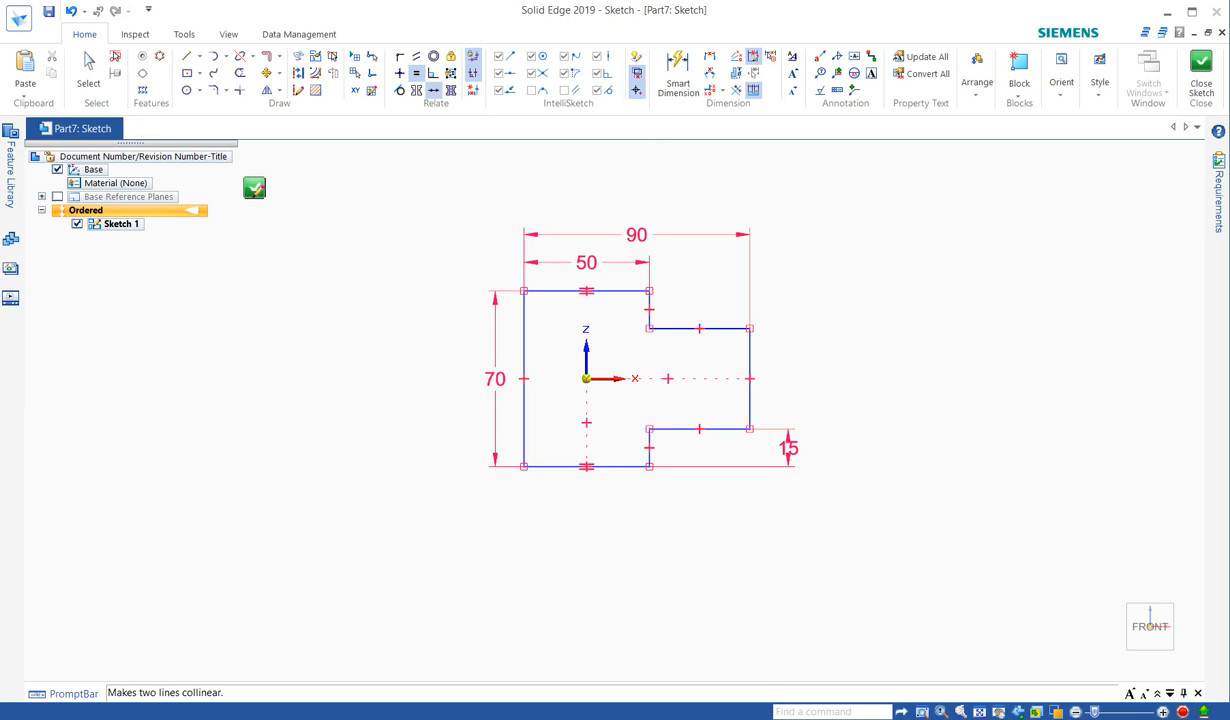
# - Make the lower short step edge collinear with the upper one
pyautogui.click(400, 71)
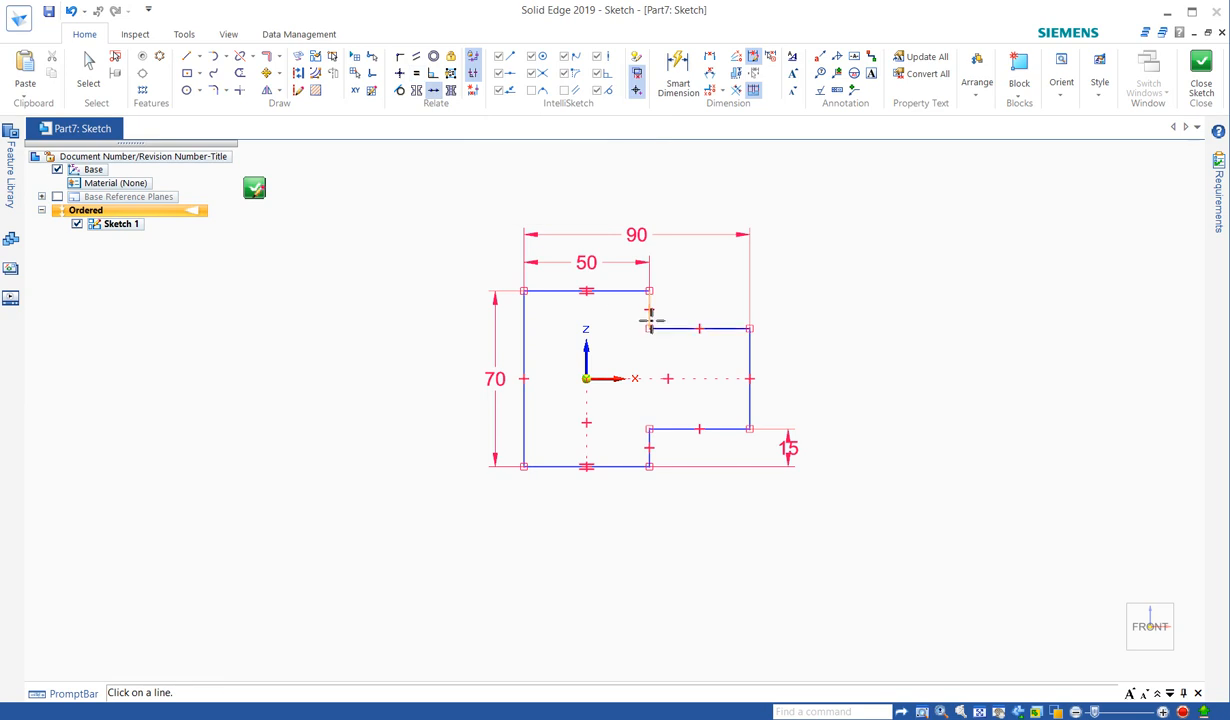
pyautogui.click(650, 318)
pyautogui.click(650, 446)
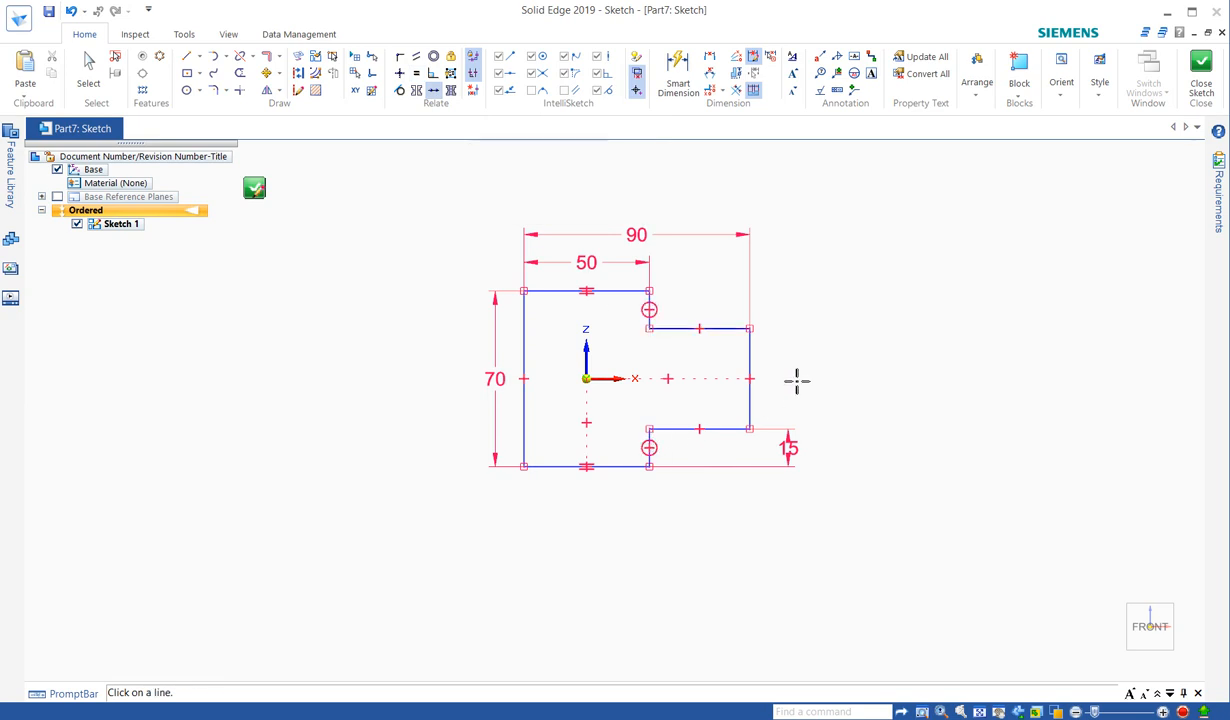
# - Add a 40 dimension to the tab's right edge using Smart Dimension from the radial menu
pyautogui.rightClick(843, 360)
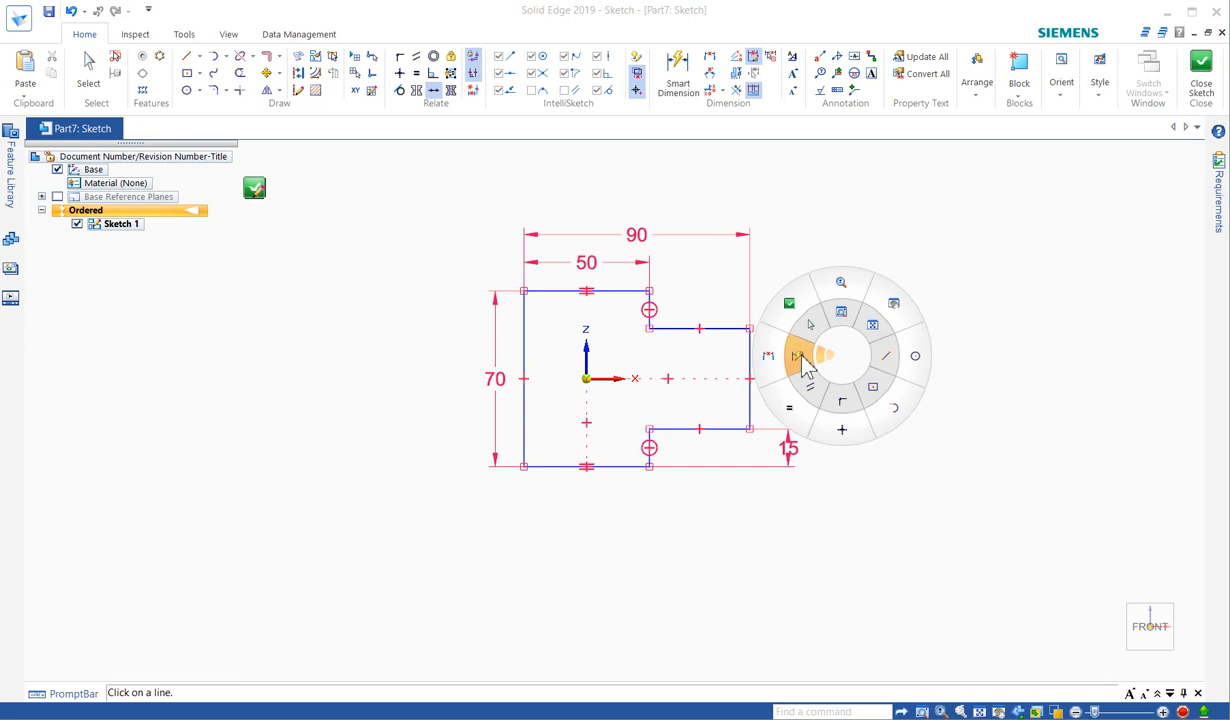
pyautogui.click(805, 364)
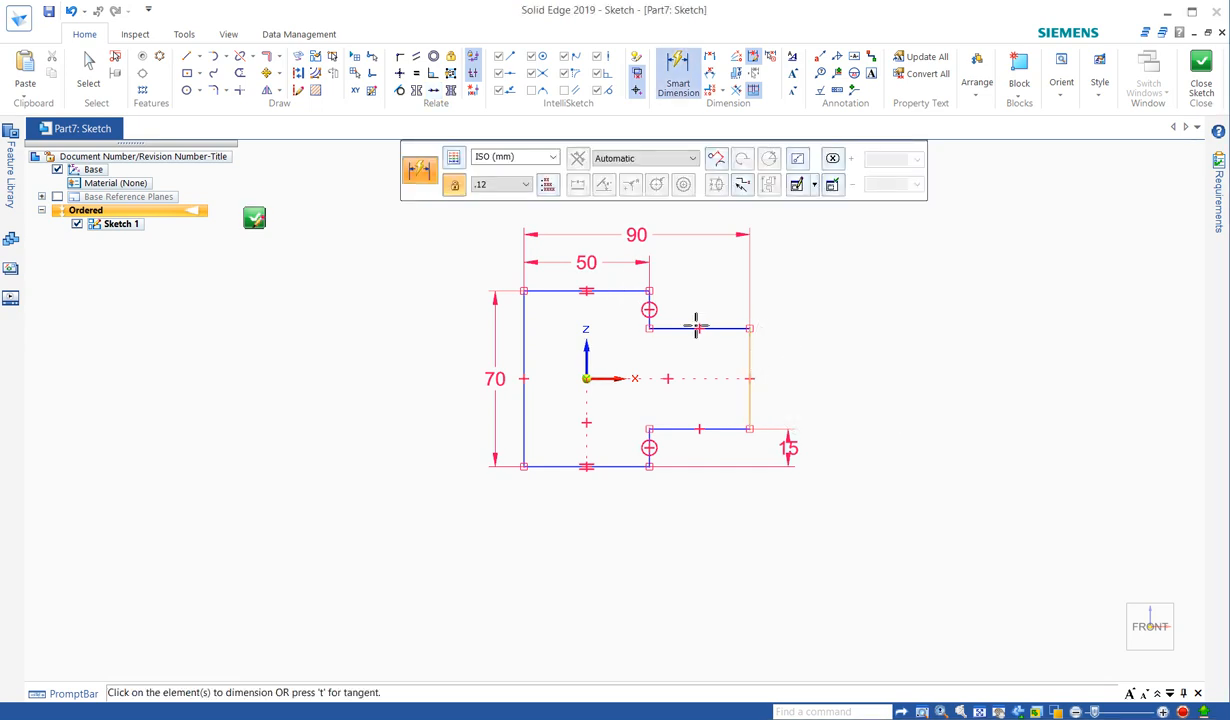
pyautogui.click(752, 362)
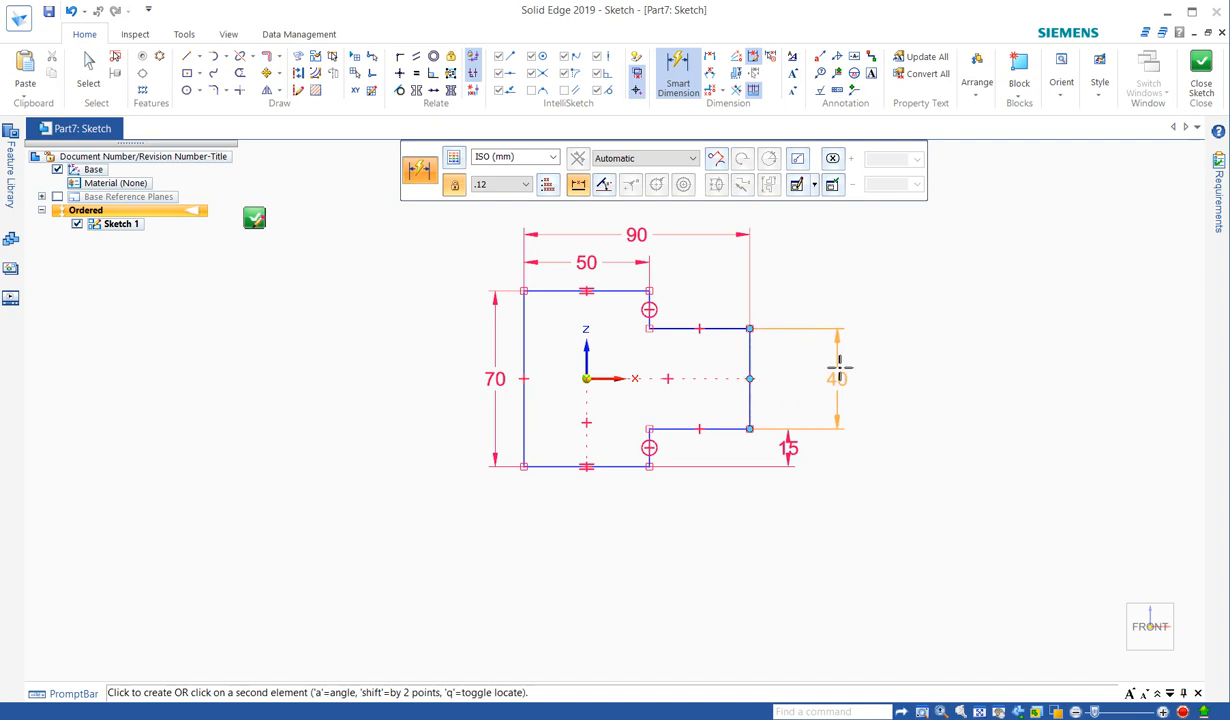
pyautogui.click(837, 368)
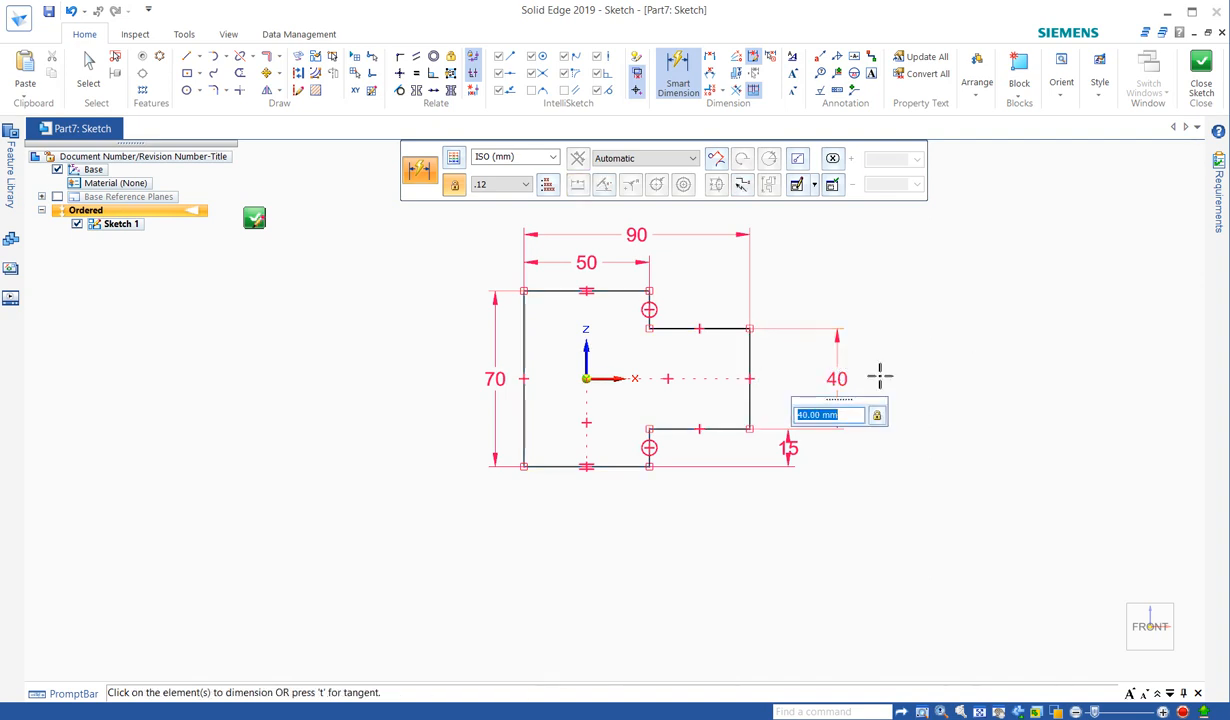
pyautogui.press('Escape')
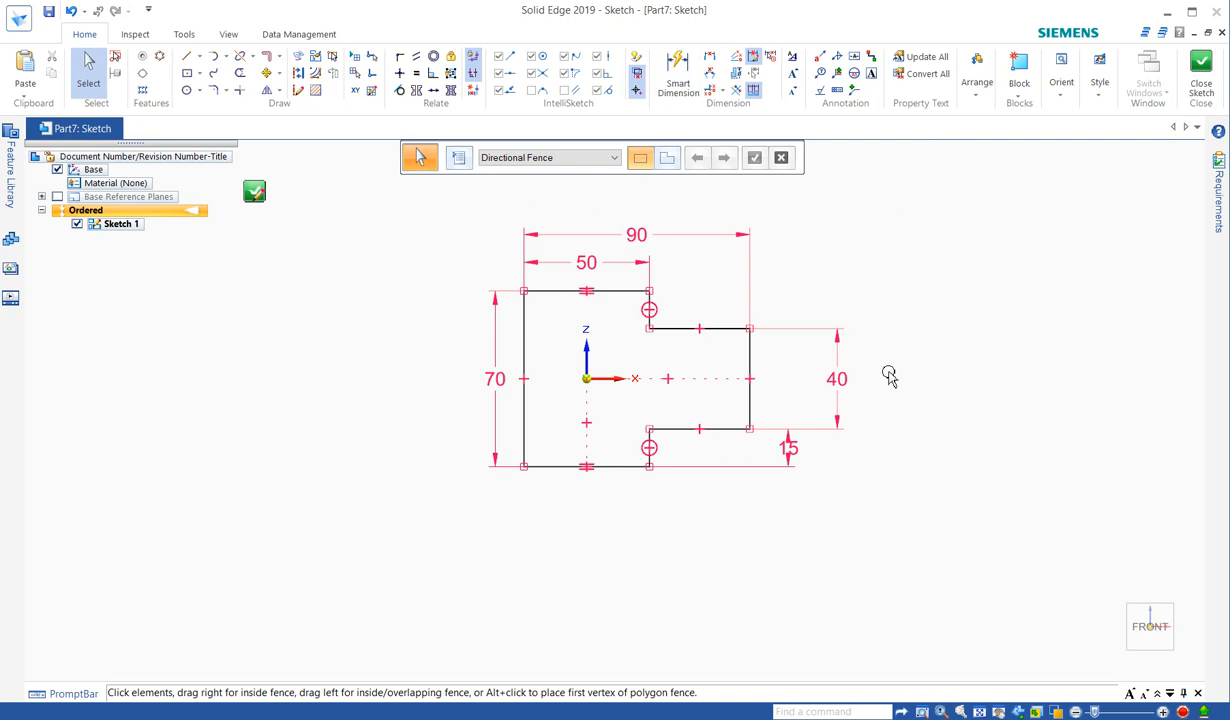
# - Close and undo the earlier sketch, then transition the part from Ordered to Synchronous
pyautogui.click(255, 193)
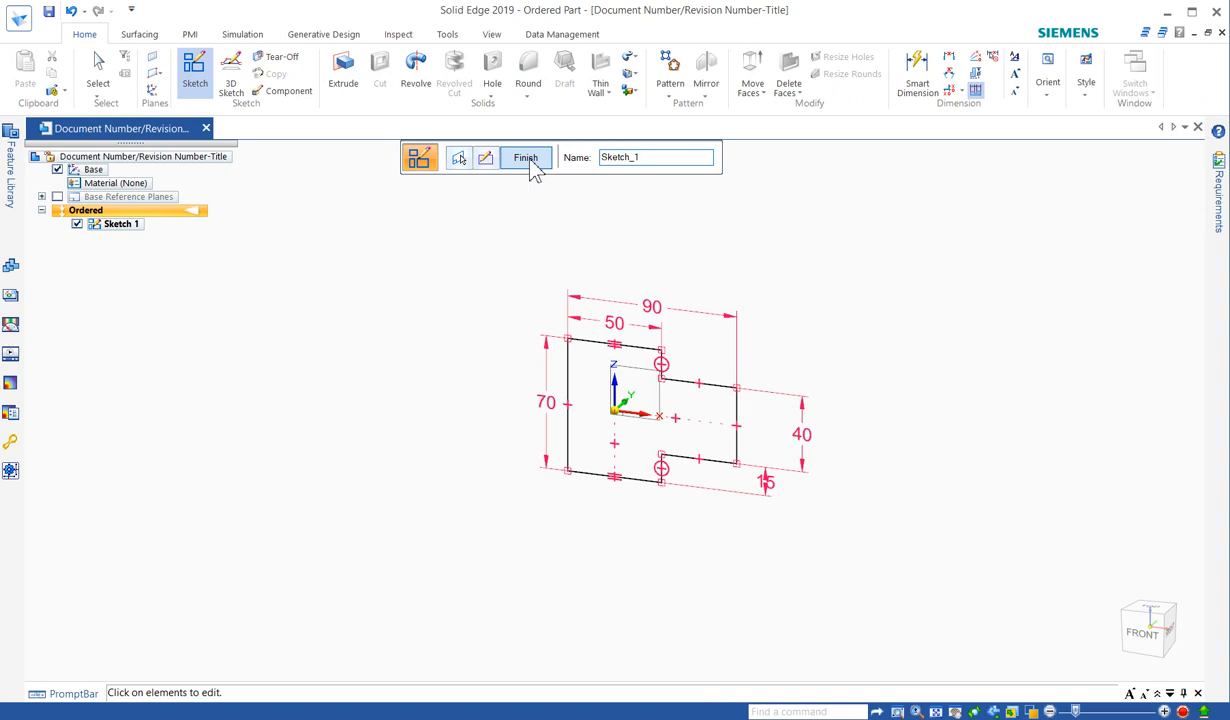
pyautogui.click(530, 161)
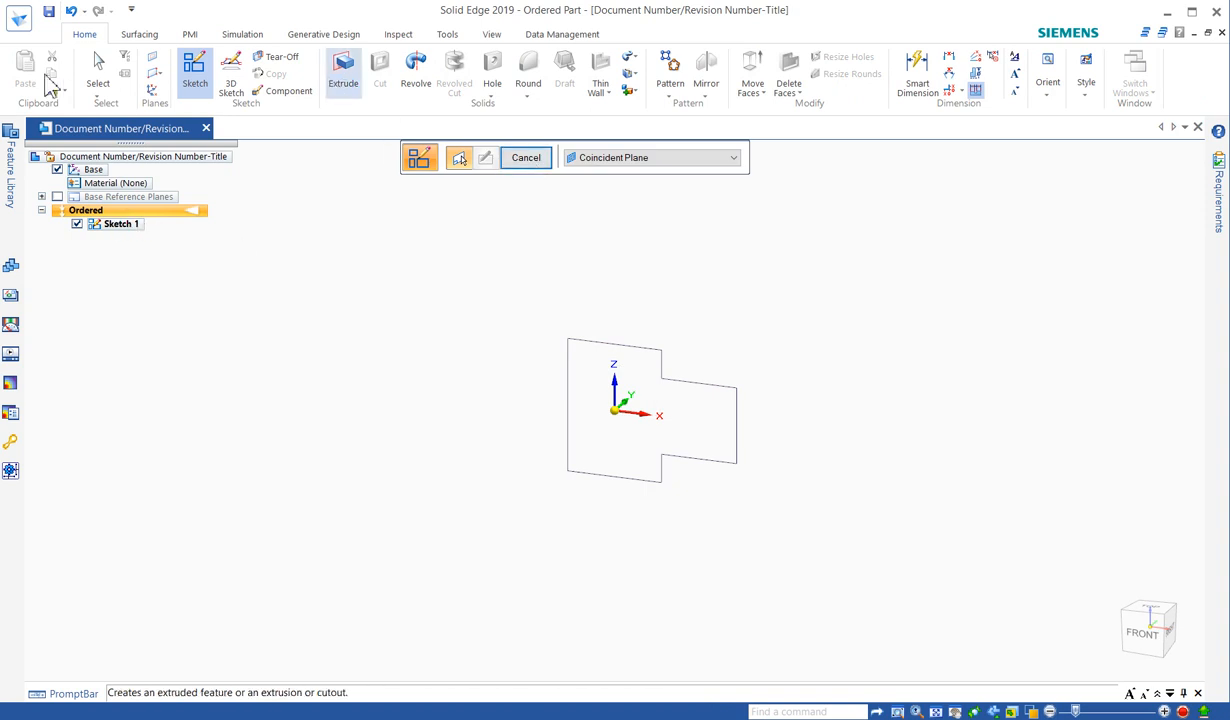
pyautogui.click(70, 14)
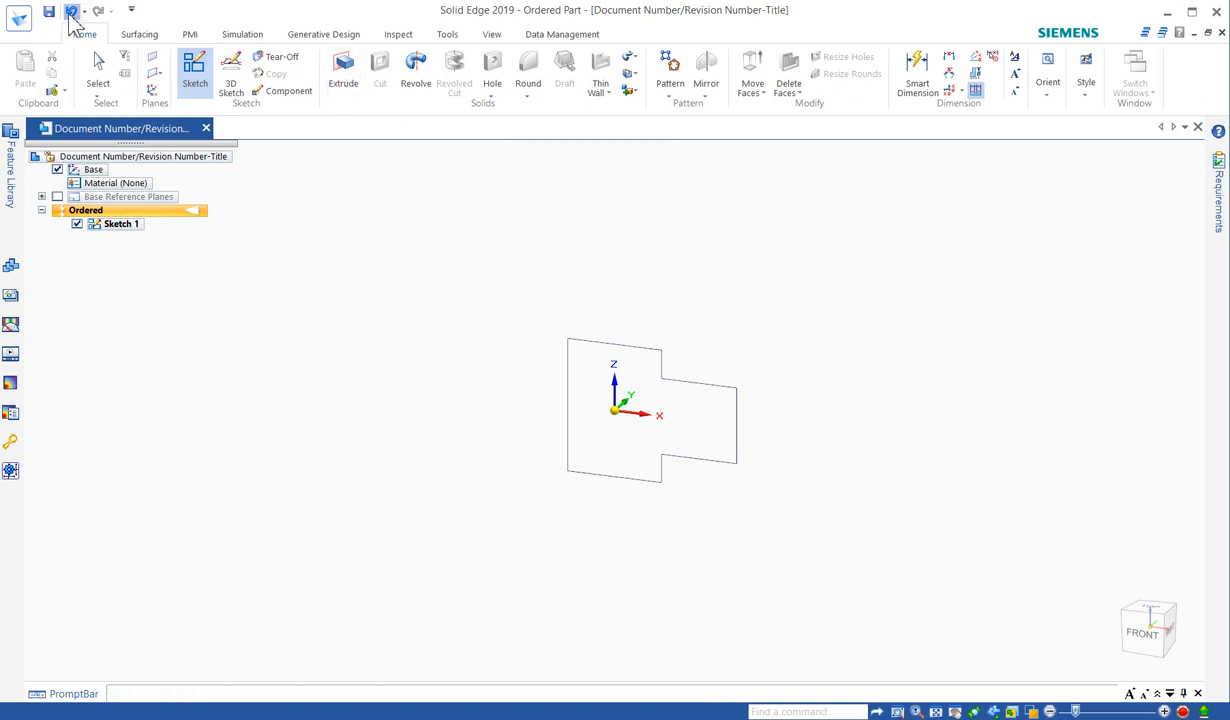
pyautogui.rightClick(160, 210)
pyautogui.click(255, 390)
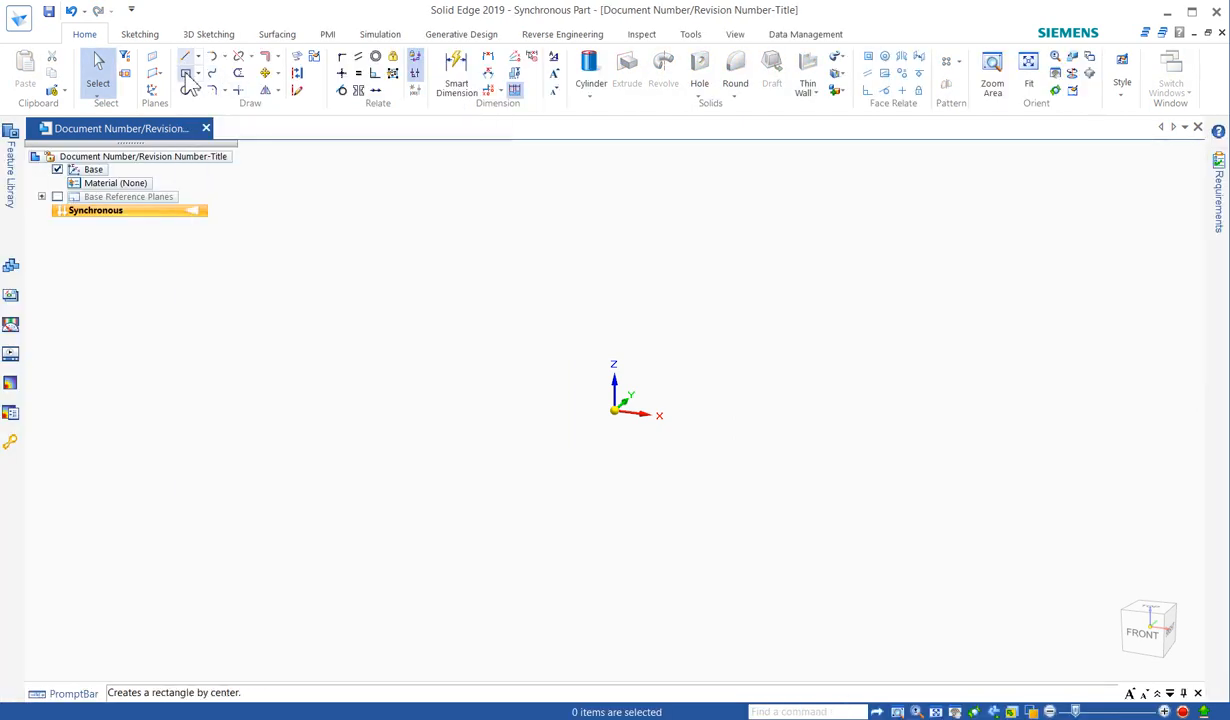
# - Draw a 50 × 70 center rectangle at the origin on the locked base plane
pyautogui.click(186, 74)
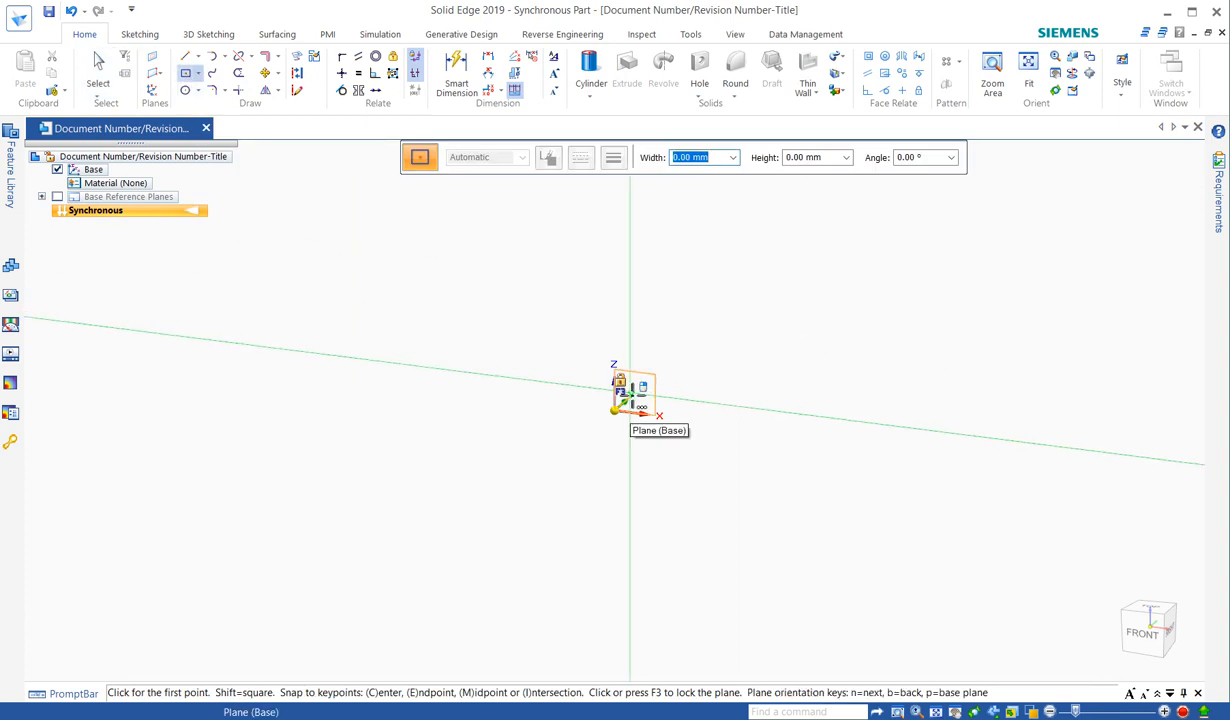
pyautogui.press('F3')
pyautogui.click(615, 412)
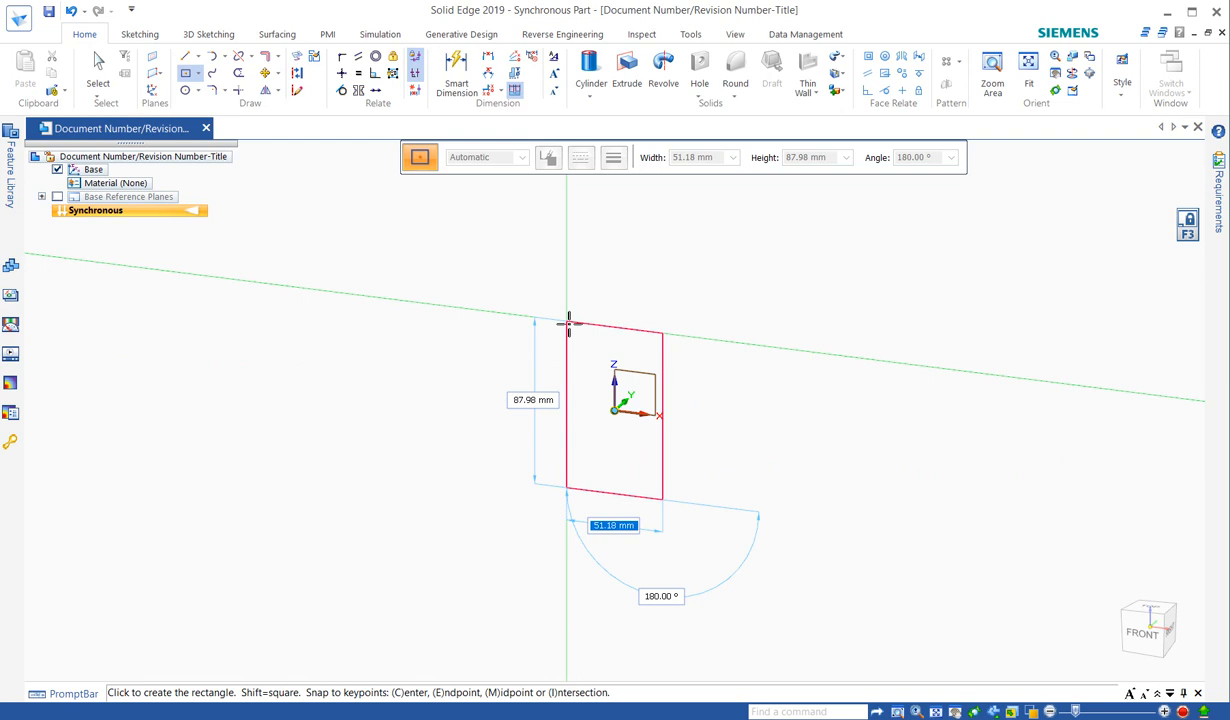
pyautogui.write('50')
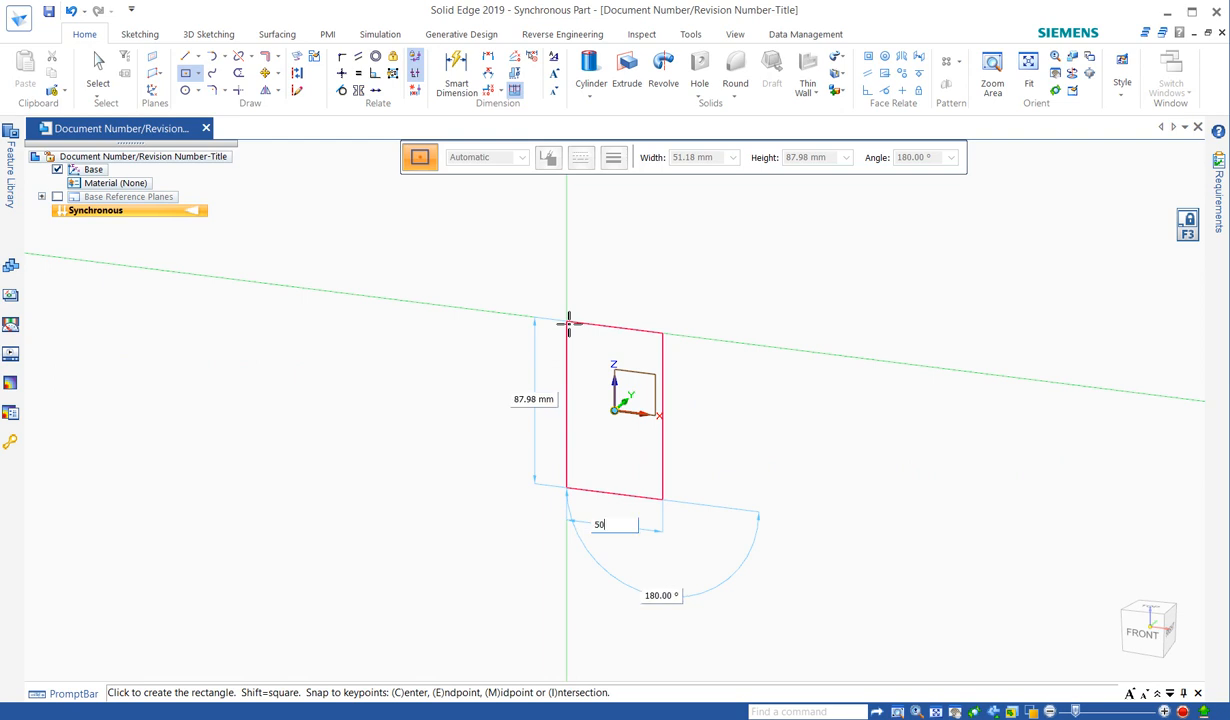
pyautogui.press('Tab')
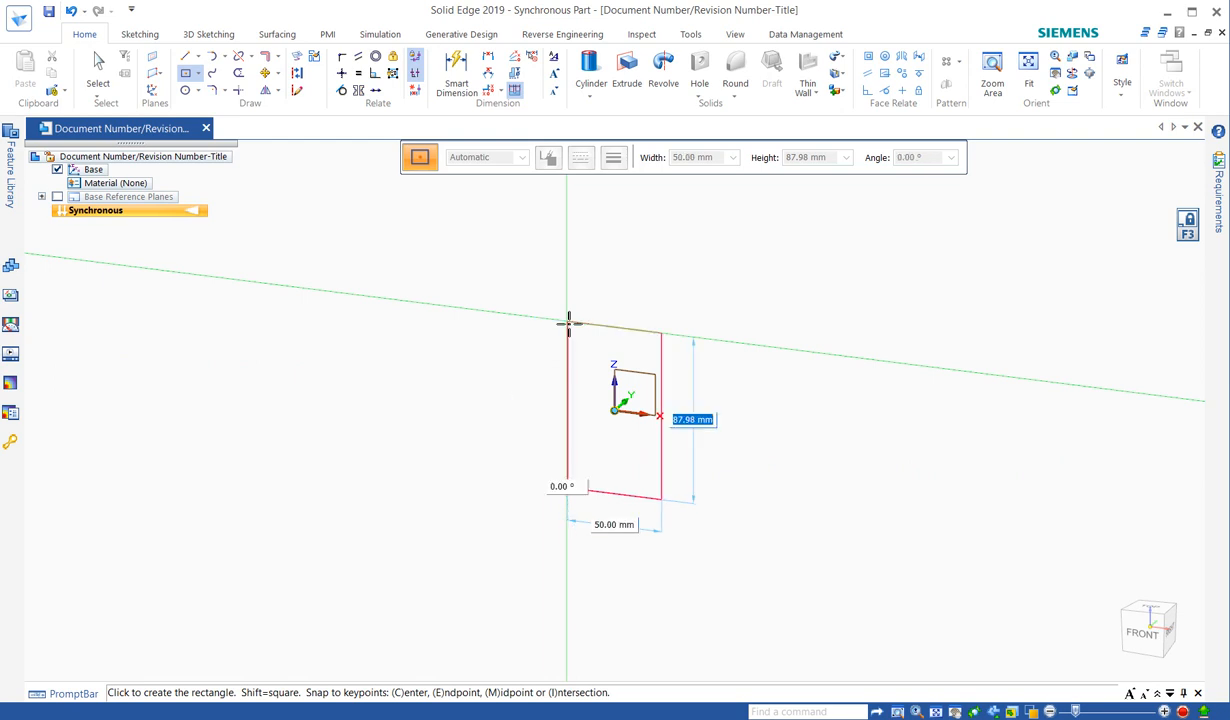
pyautogui.write('70')
pyautogui.press('Tab')
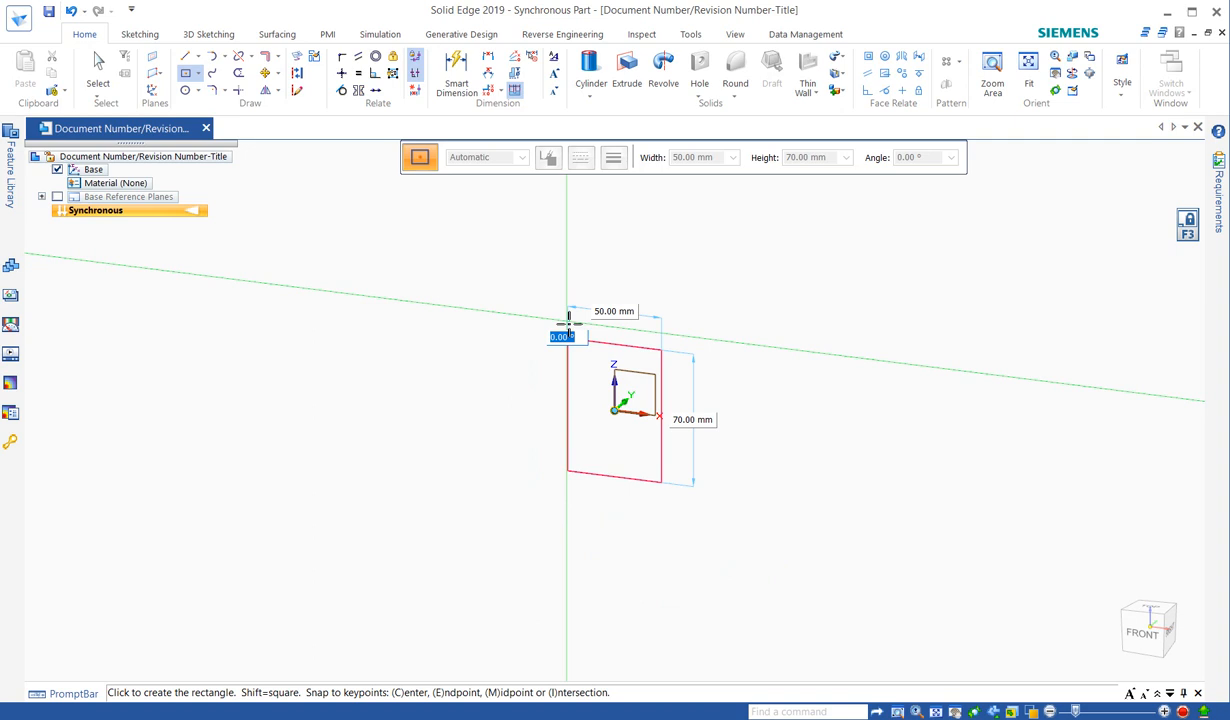
pyautogui.press('Return')
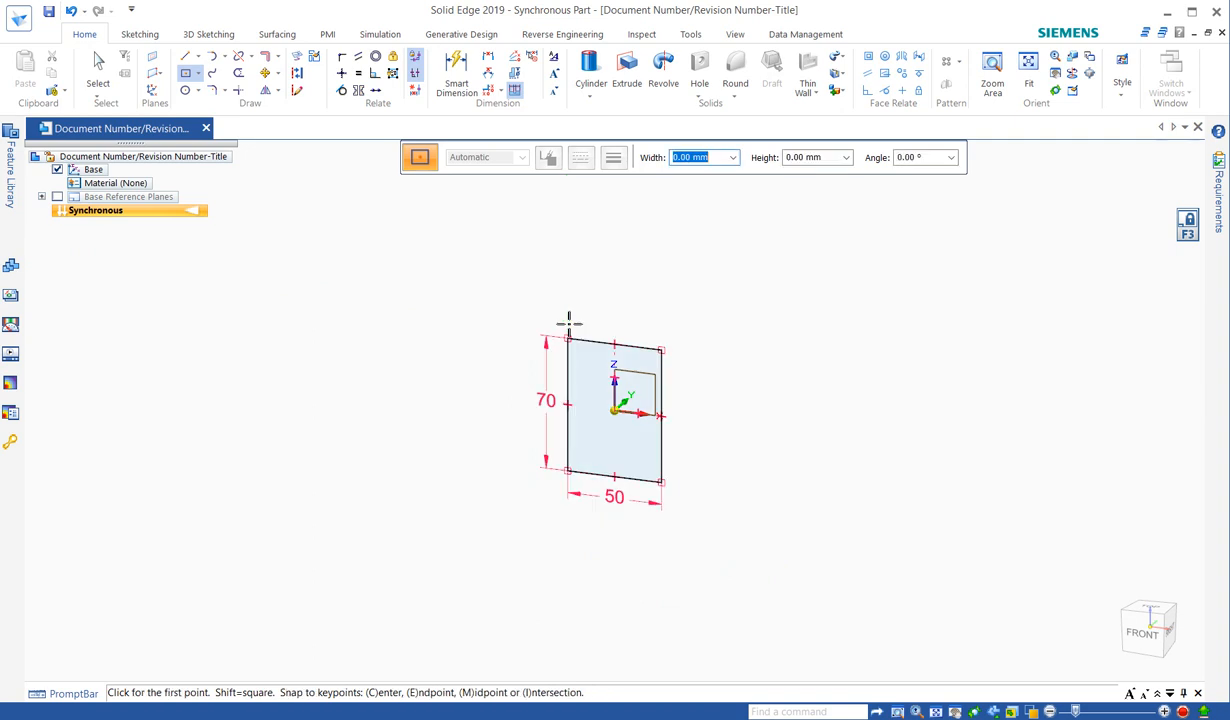
pyautogui.rightClick(705, 400)
pyautogui.click(750, 399)
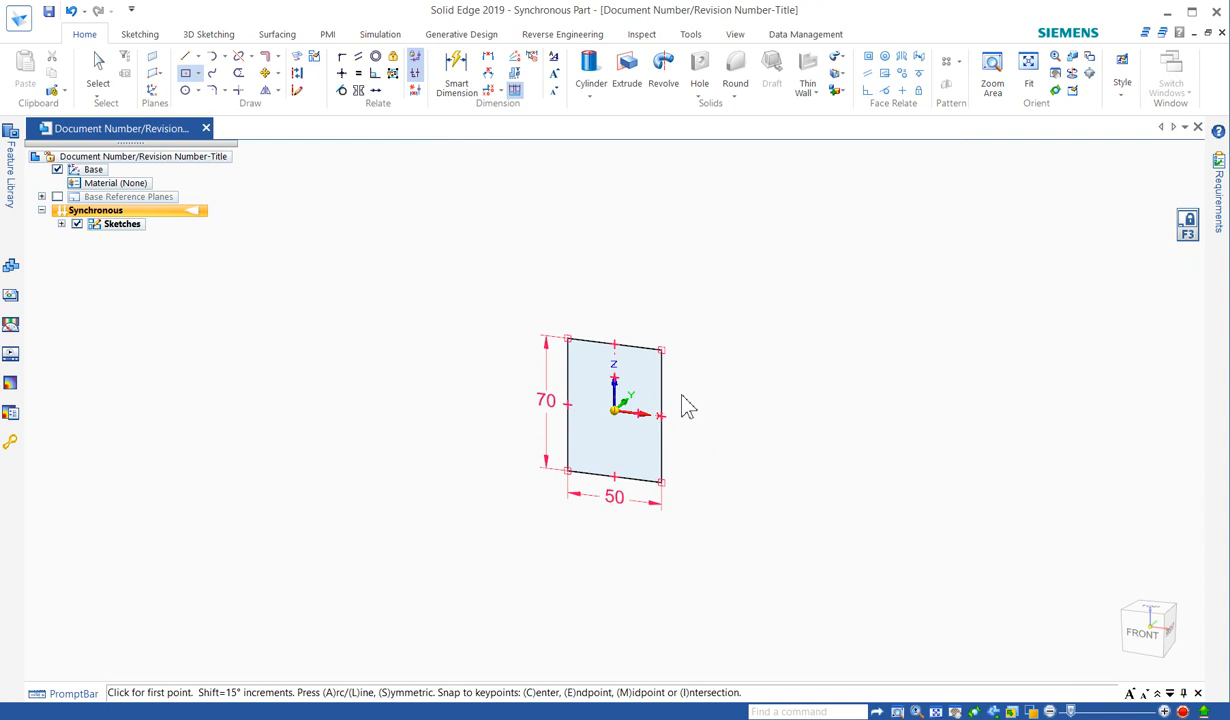
# - Draw three lines forming a box tab off the rectangle's right edge
pyautogui.click(662, 387)
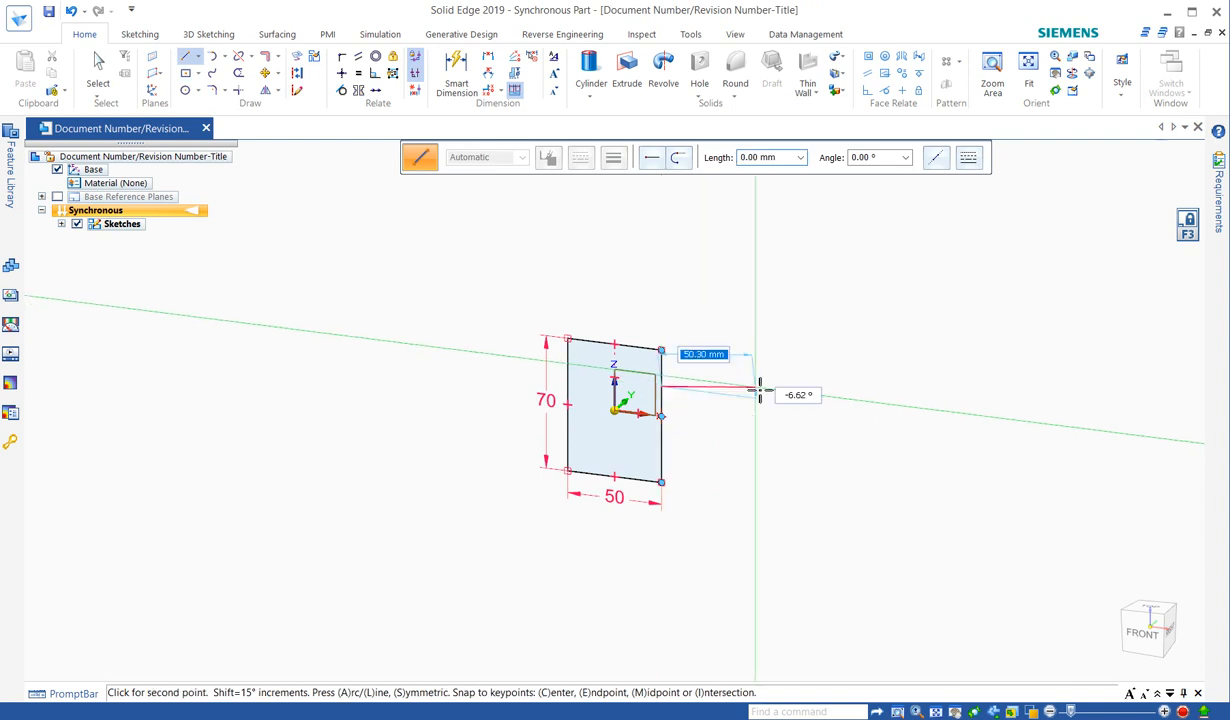
pyautogui.click(755, 398)
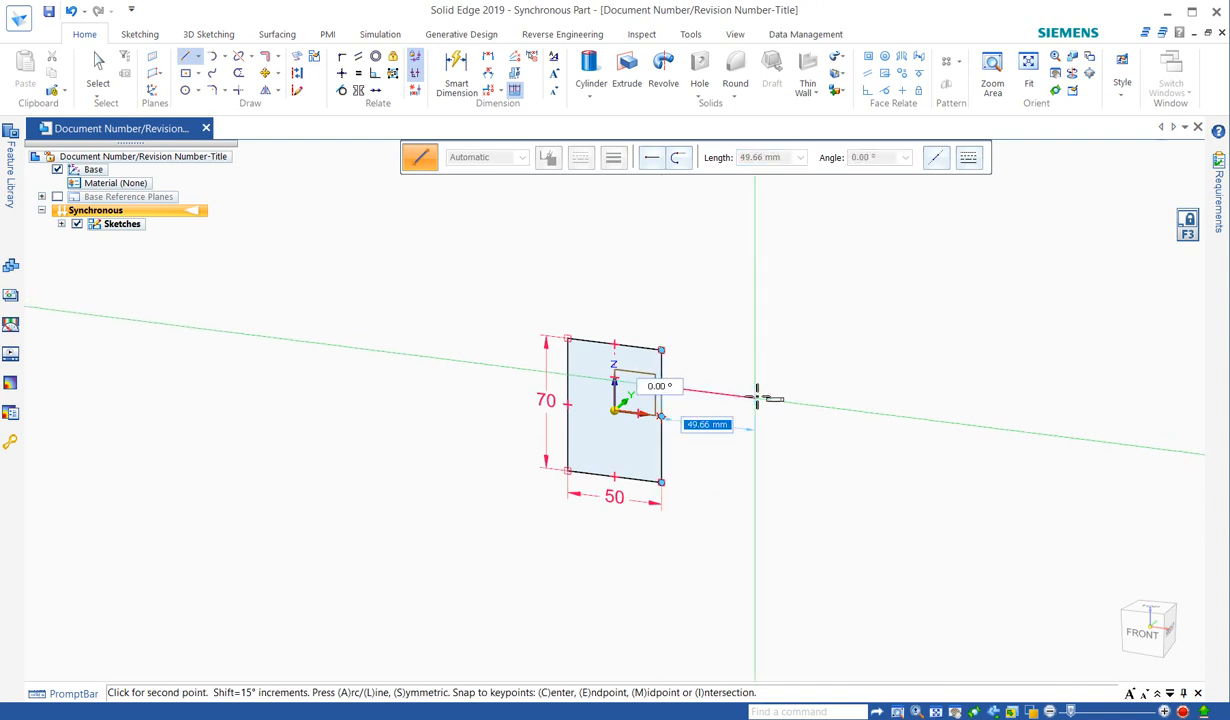
pyautogui.click(756, 460)
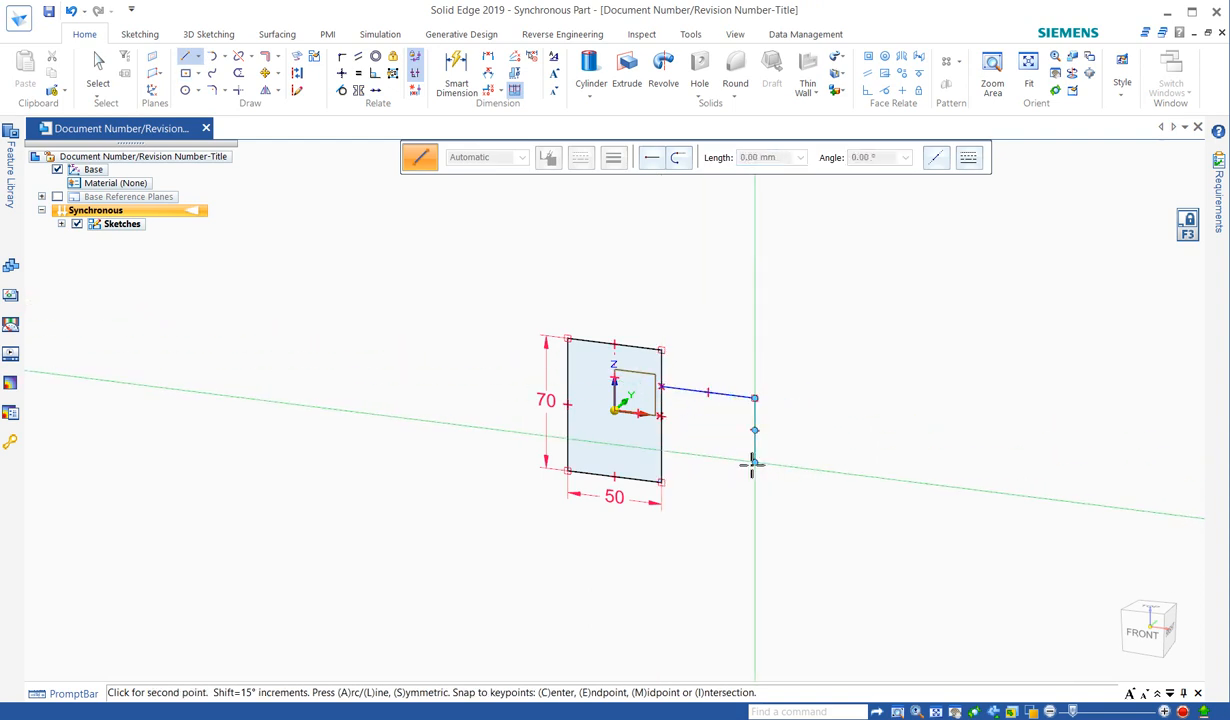
pyautogui.click(661, 451)
pyautogui.rightClick(888, 466)
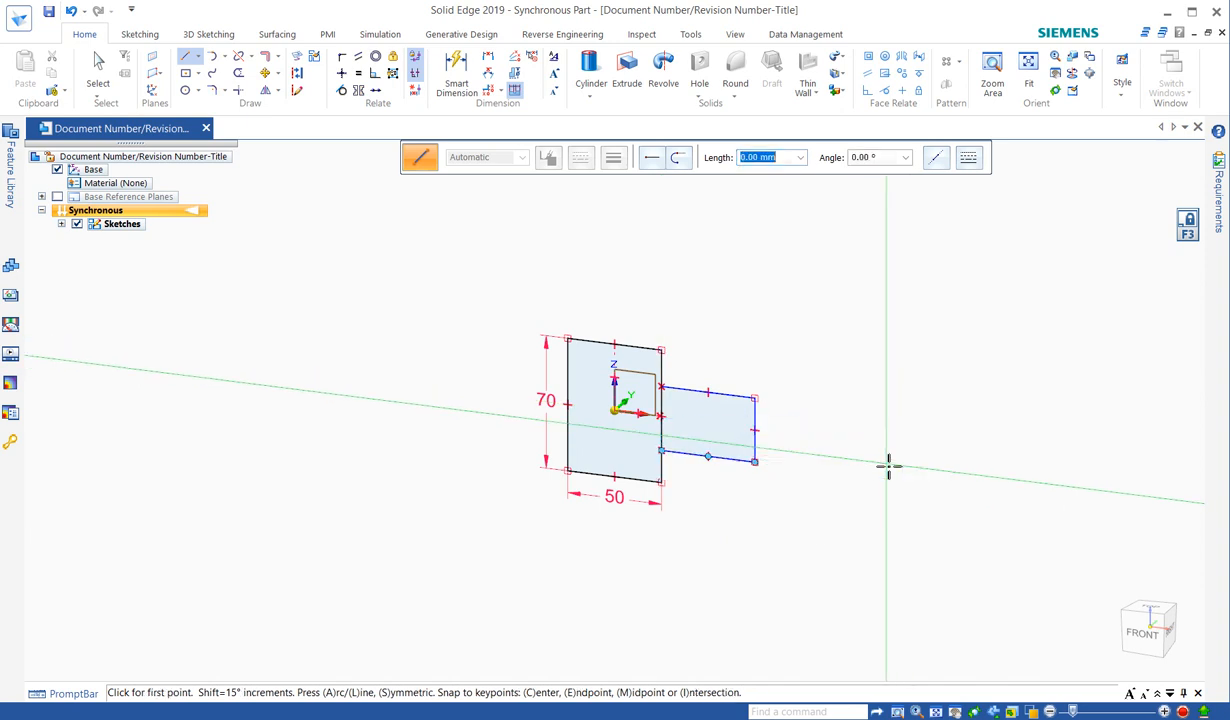
# - Fit the view, trim away the shared edge, then undo the trim
pyautogui.hotkey('ctrl', 'f')
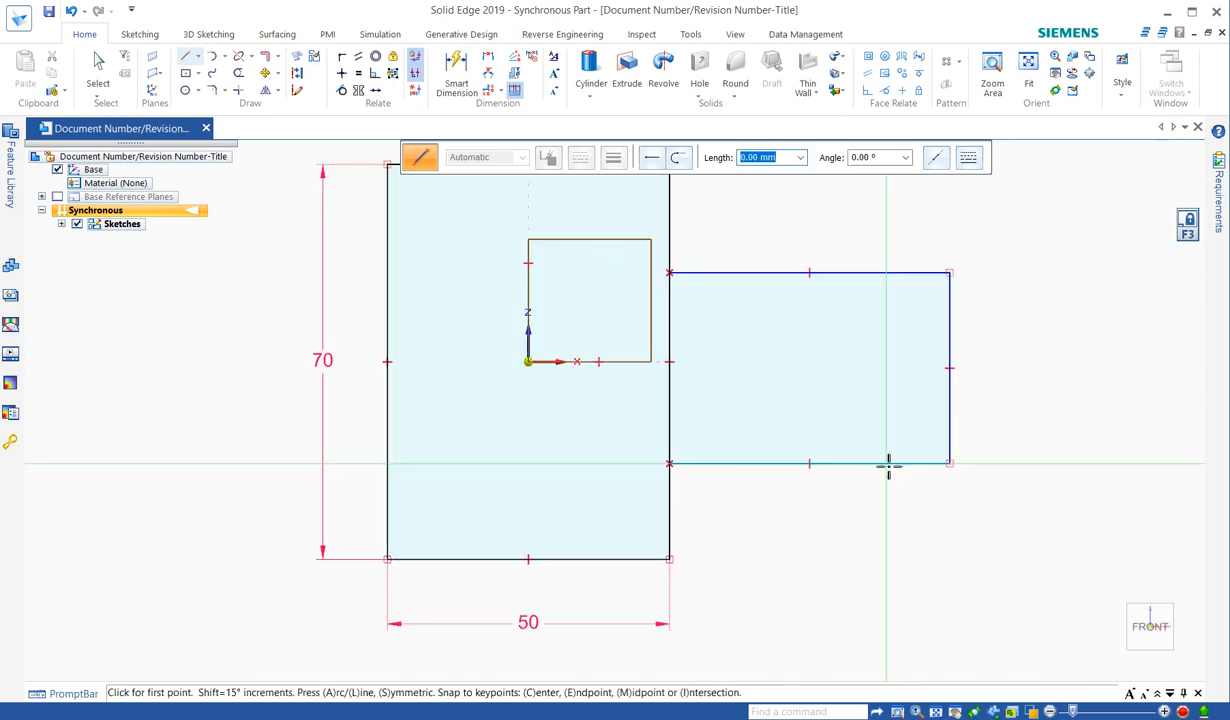
pyautogui.scroll(-3, 779, 567)
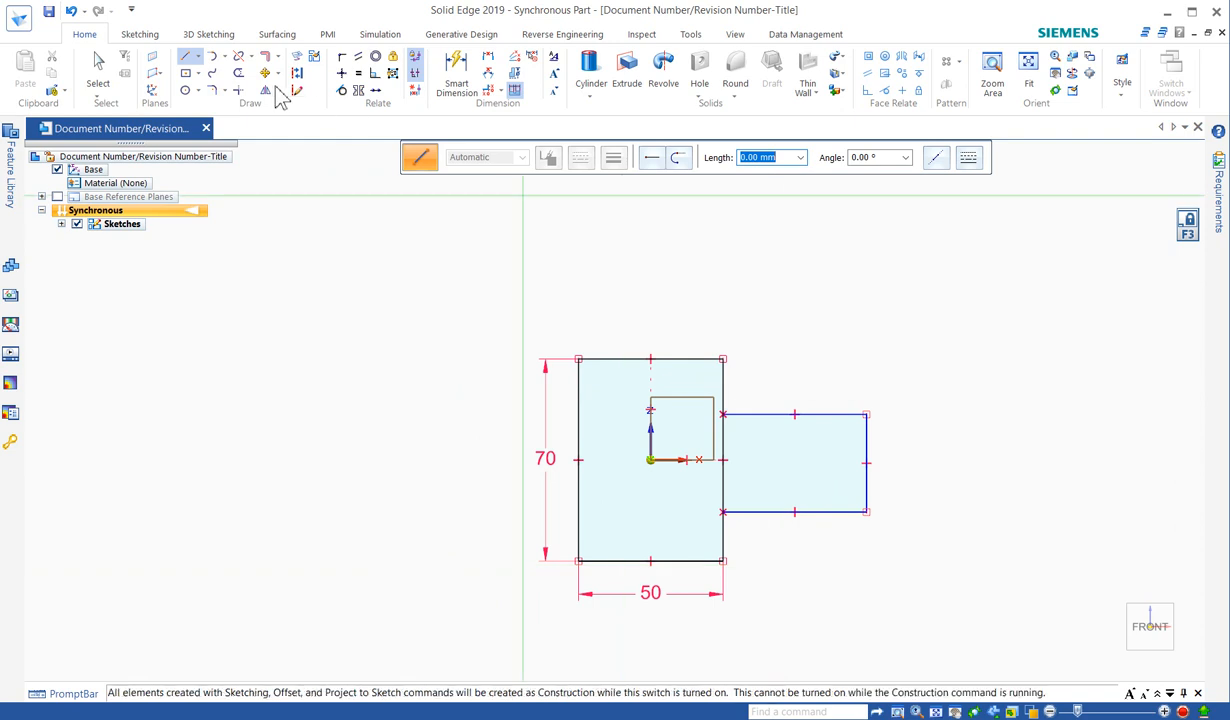
pyautogui.click(239, 74)
pyautogui.click(723, 434)
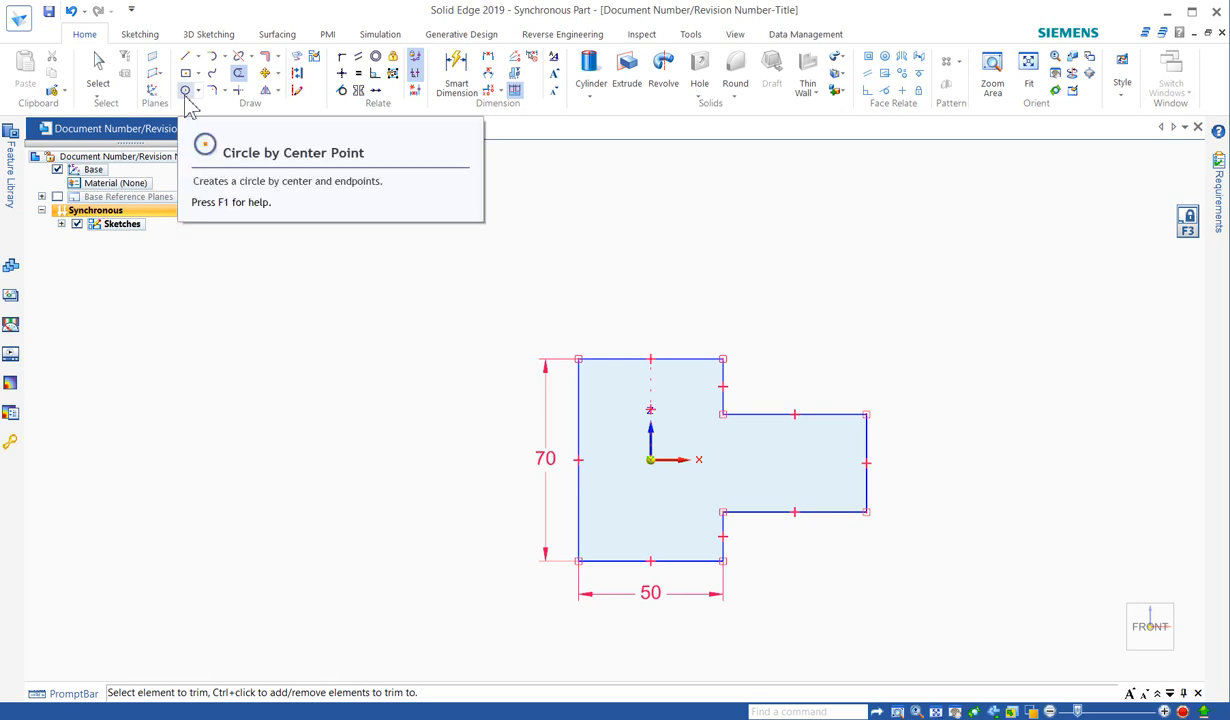
pyautogui.click(71, 12)
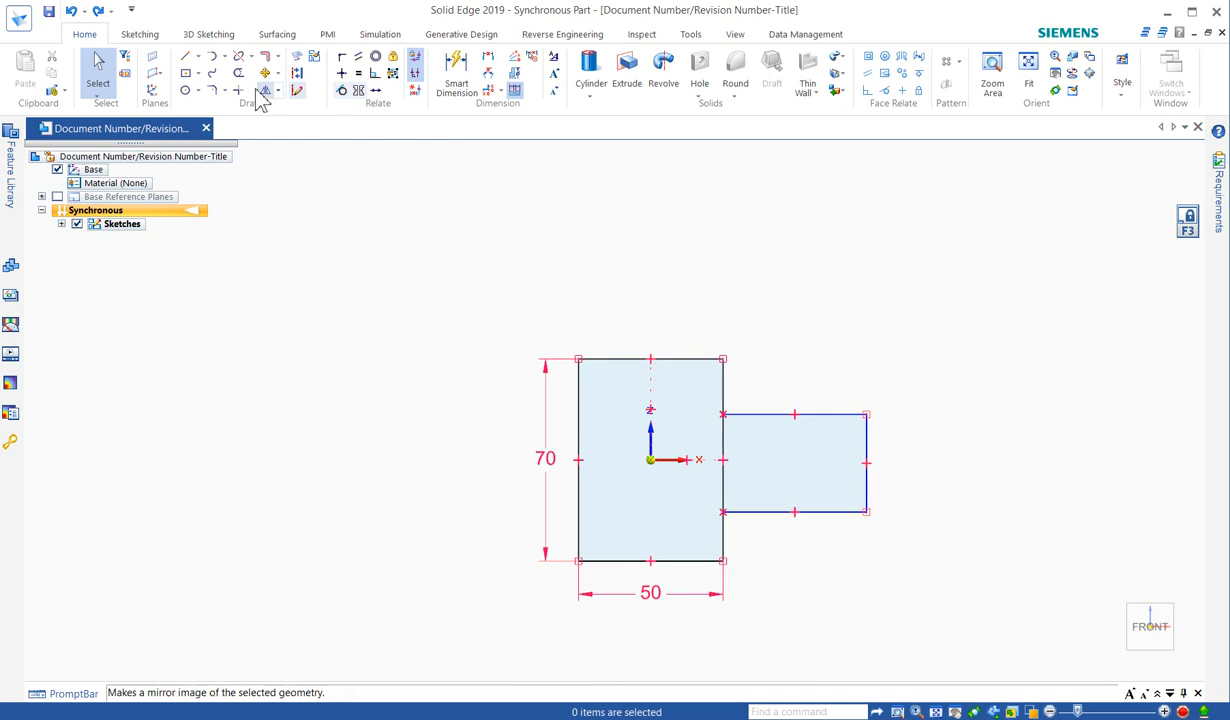
# - Align the tab's right edge midpoint horizontally with the origin
pyautogui.moveTo(850, 300)
pyautogui.mouseDown(button='middle')
pyautogui.moveTo(774, 299)
pyautogui.moveTo(761, 329)
pyautogui.mouseUp(button='middle')
pyautogui.click(341, 72)
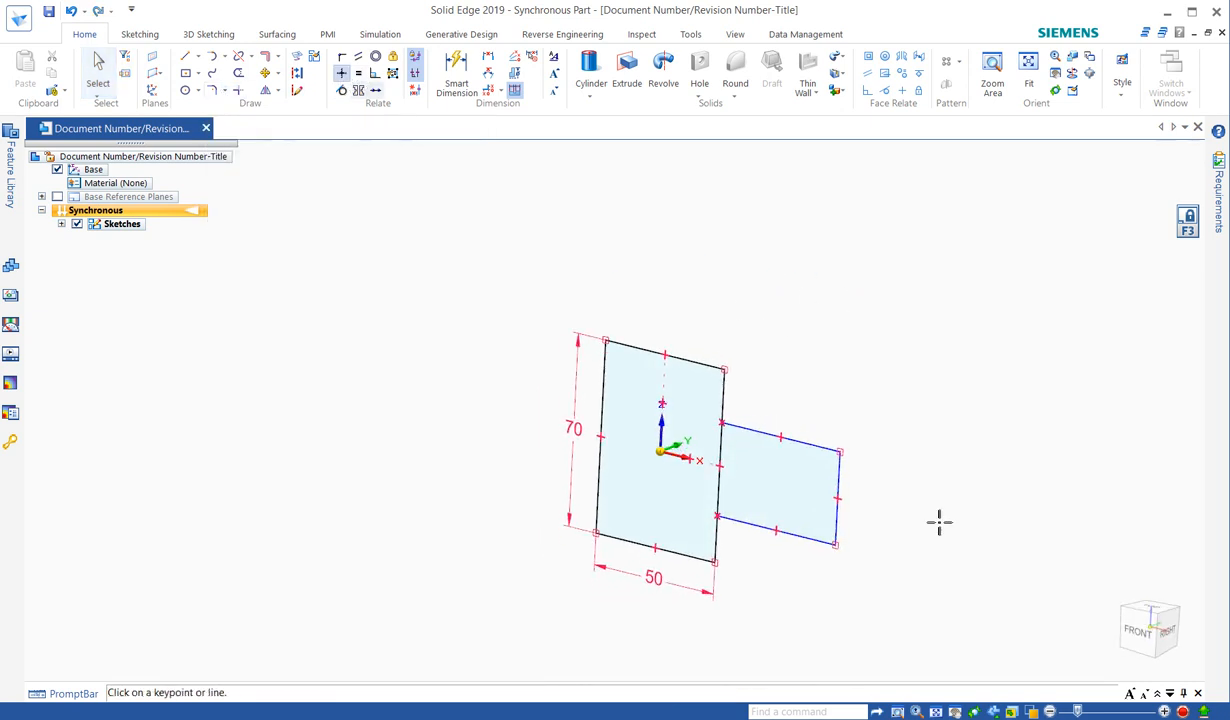
pyautogui.click(838, 498)
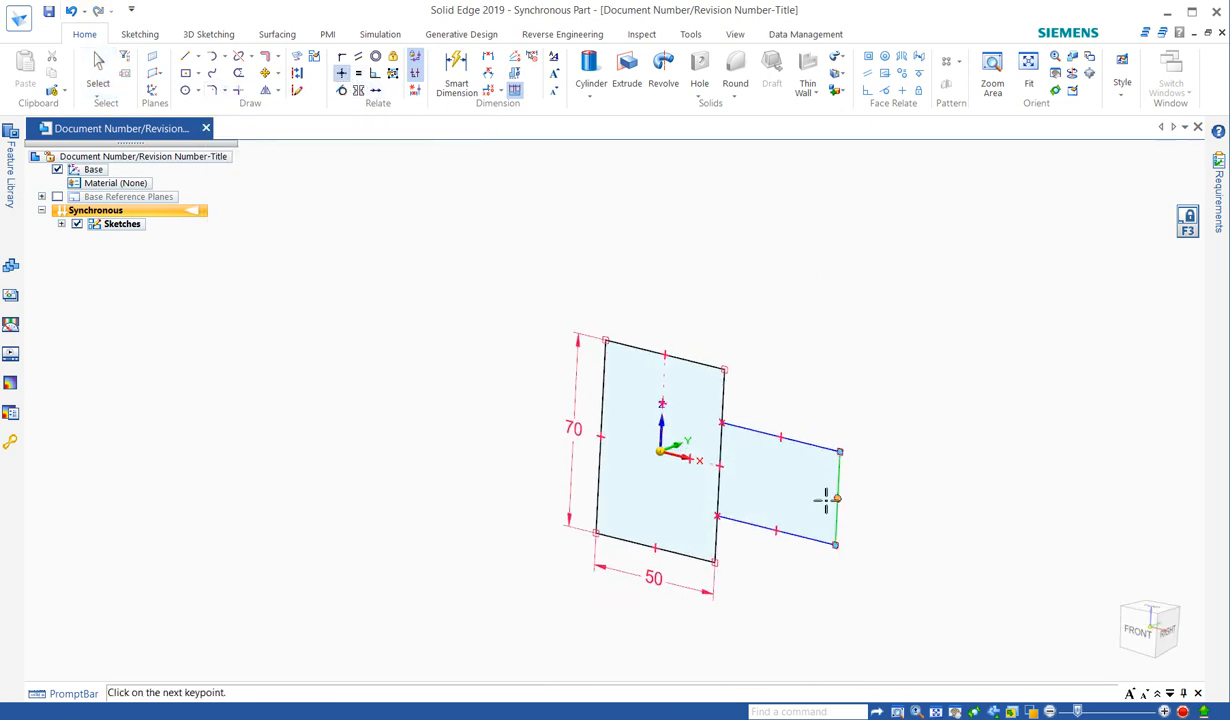
pyautogui.click(660, 452)
# - Dimension the tab's right edge at 30 mm
pyautogui.rightClick(964, 316)
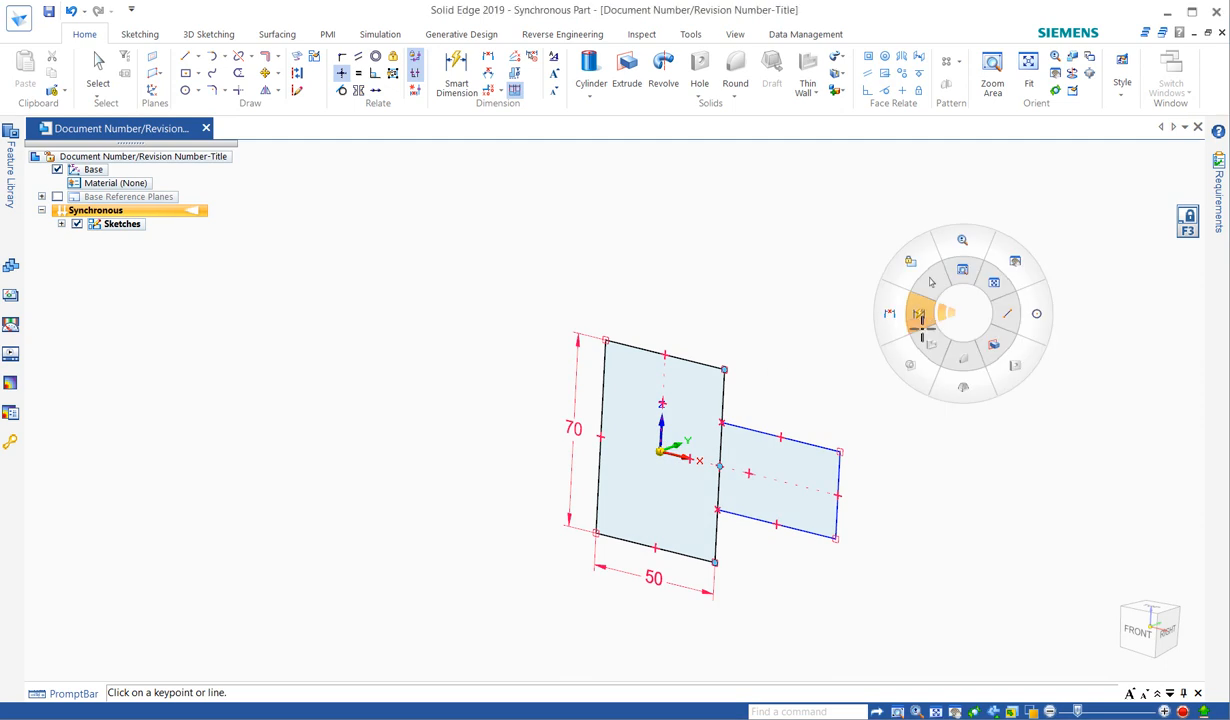
pyautogui.click(918, 314)
pyautogui.click(838, 476)
pyautogui.click(910, 489)
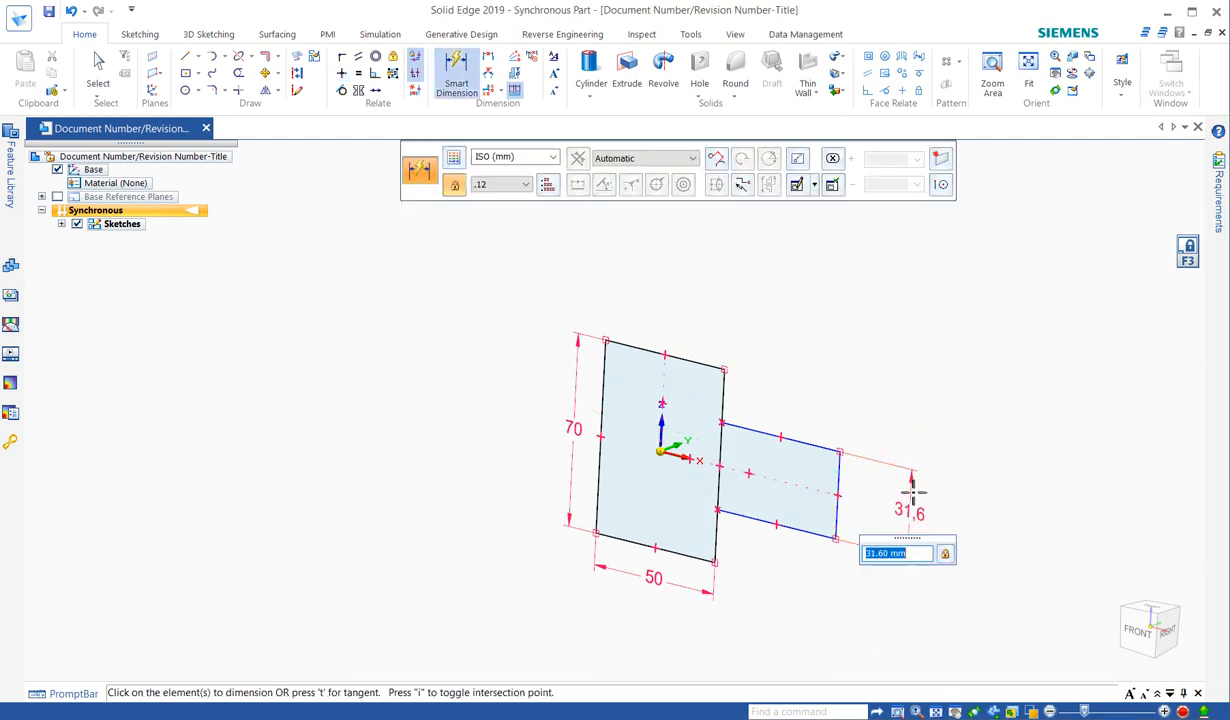
pyautogui.write('30')
pyautogui.press('Return')
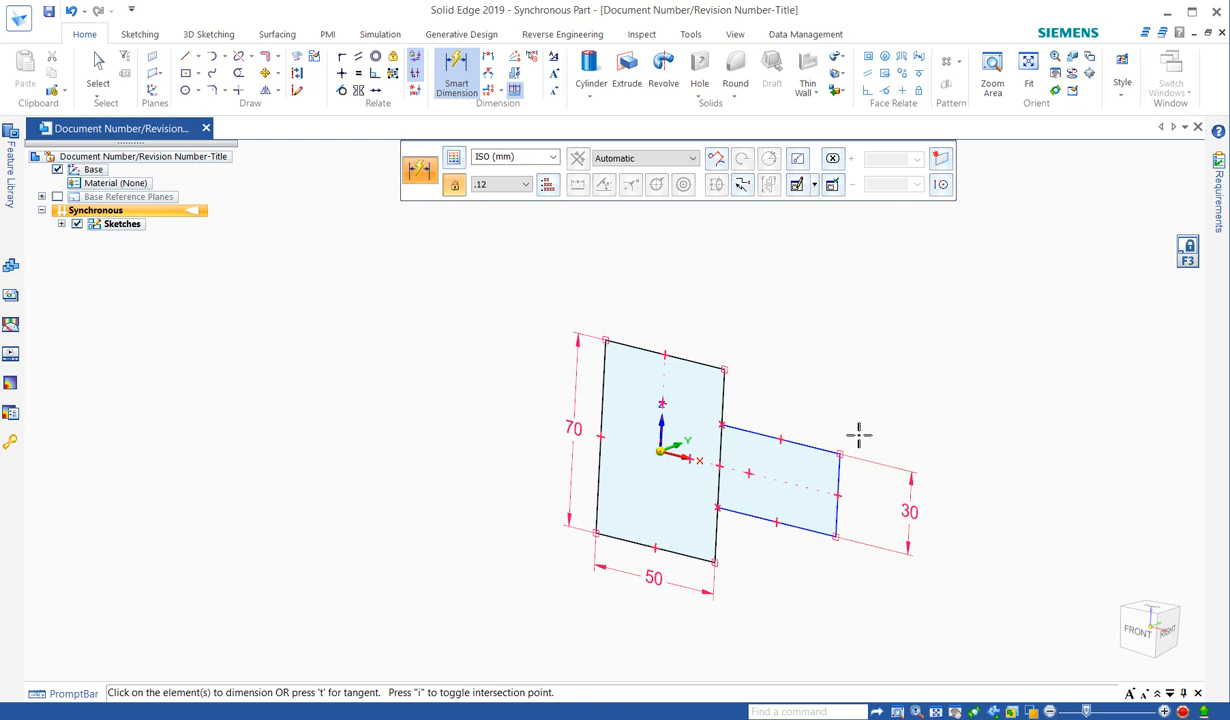
pyautogui.press('Escape')
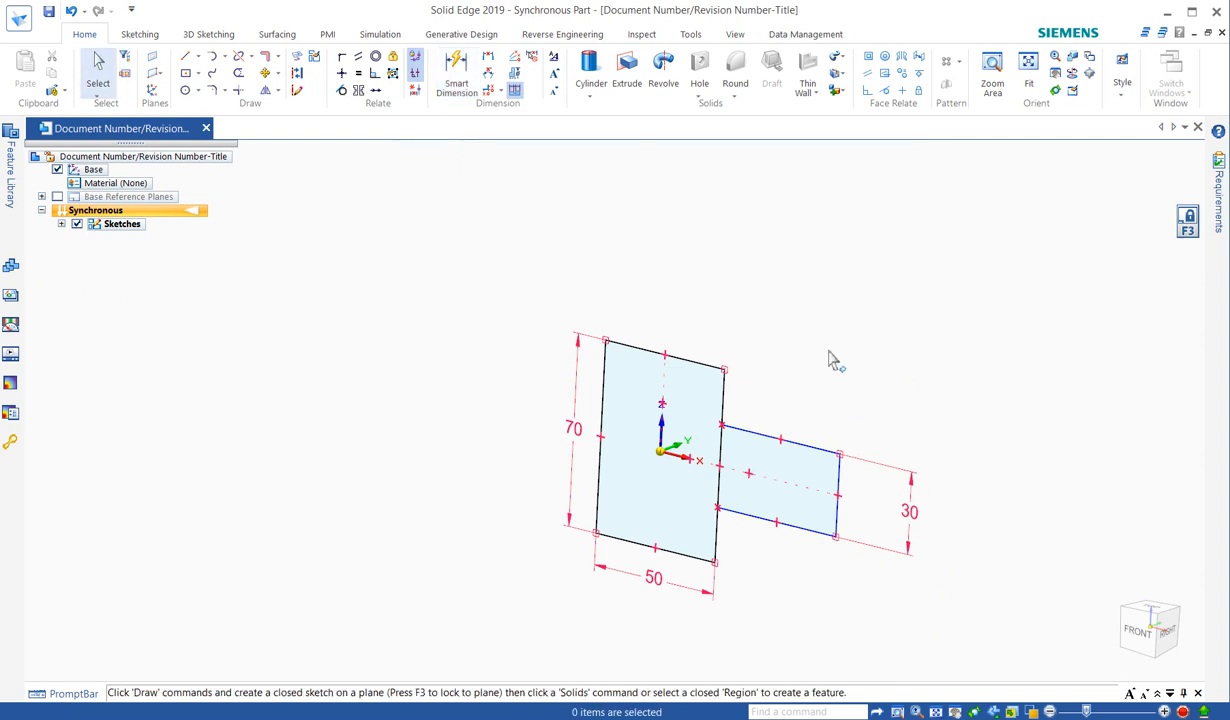
# - Select the 50×70 and tab regions and extrude them one-sided into Protrusion 1
pyautogui.click(664, 508)
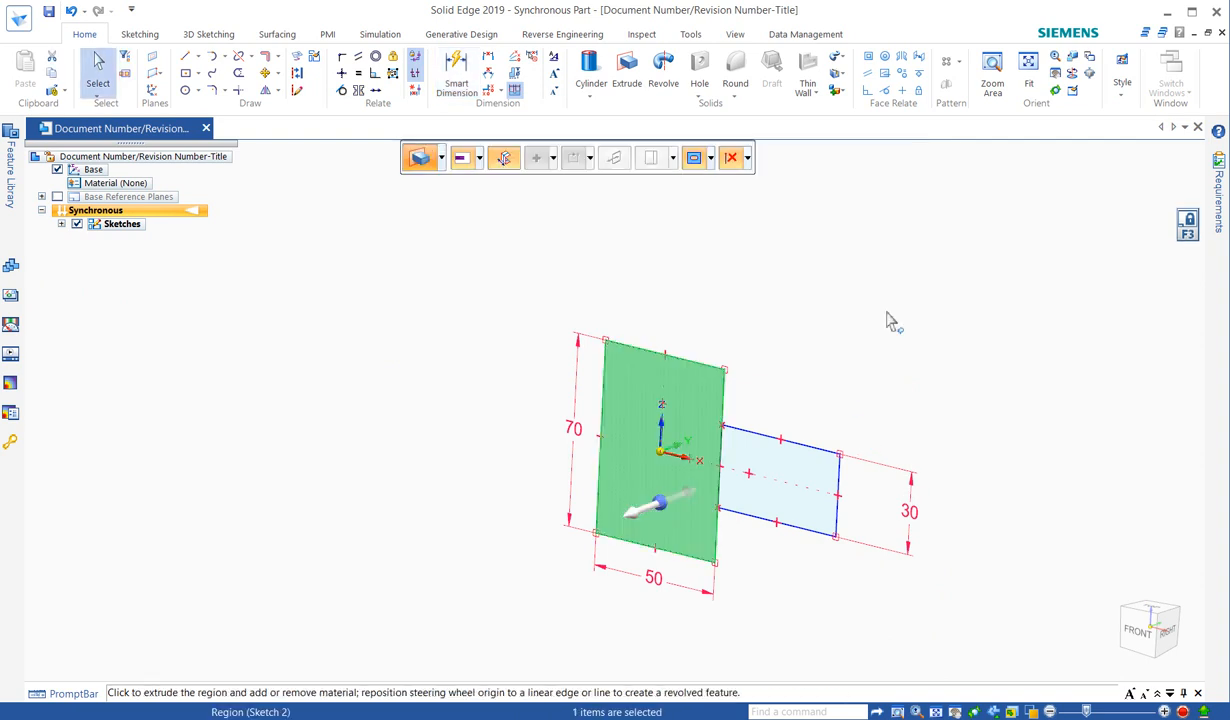
pyautogui.keyDown('ctrl'); pyautogui.click(776, 452); pyautogui.keyUp('ctrl')
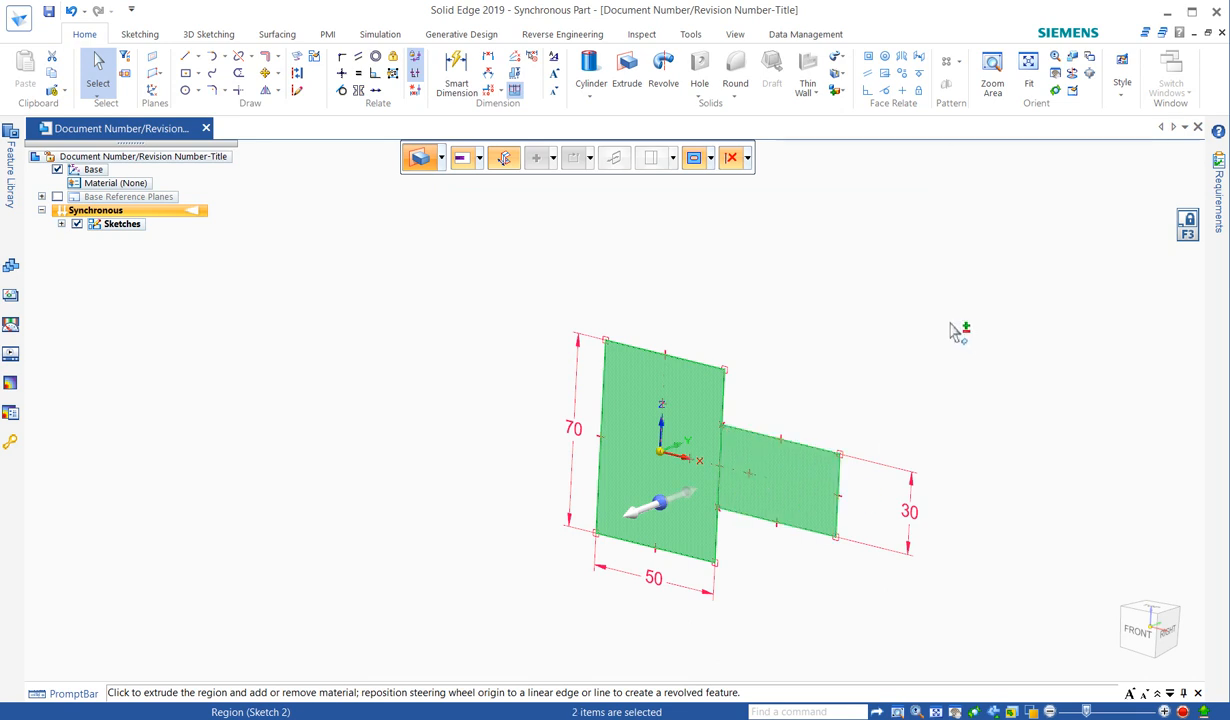
pyautogui.click(659, 511)
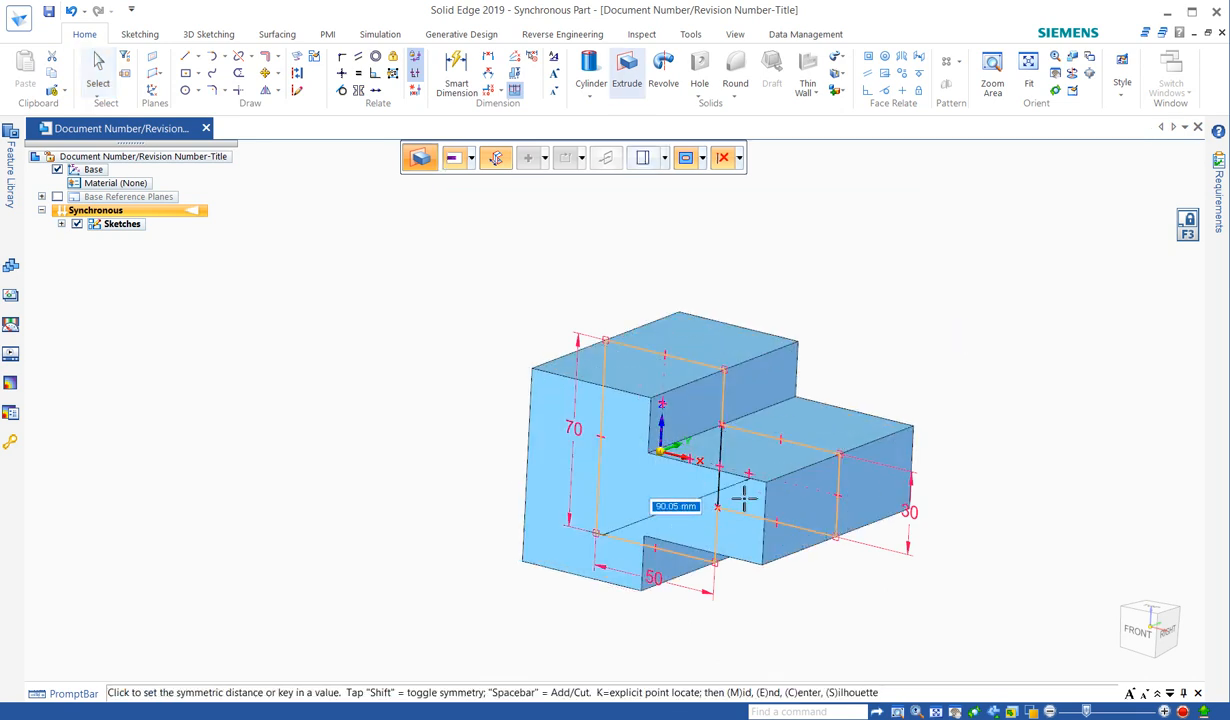
pyautogui.press('shift')
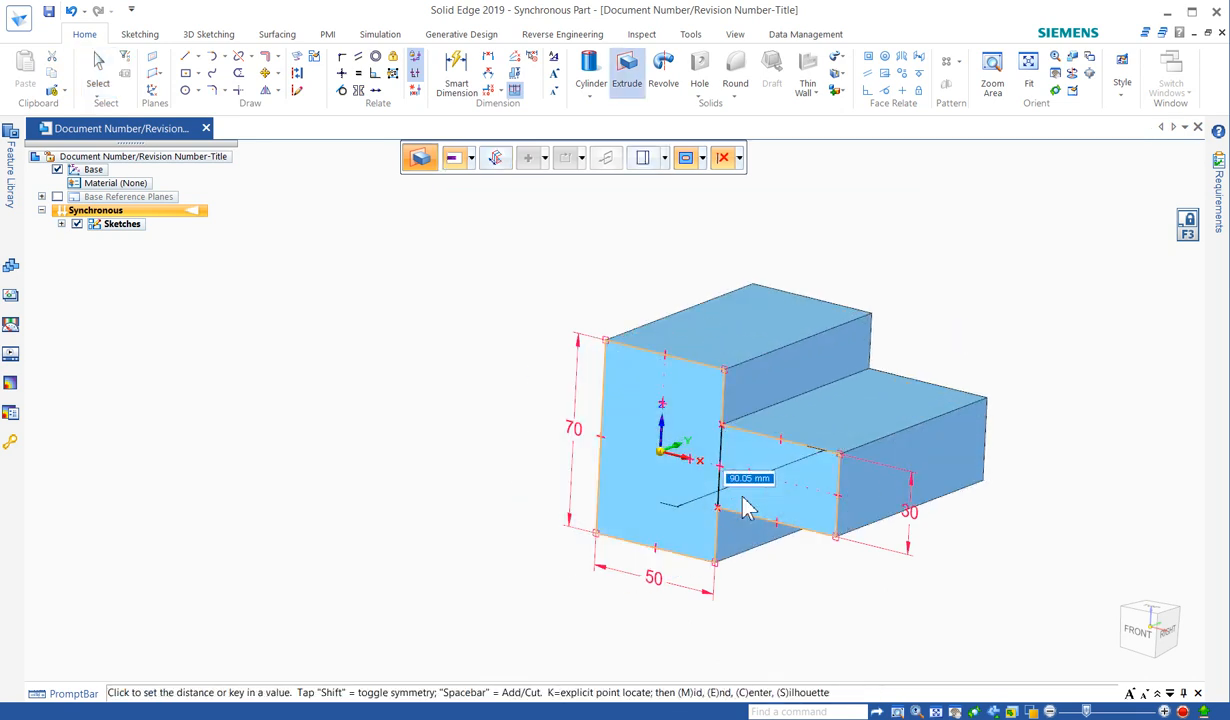
pyautogui.click(781, 580)
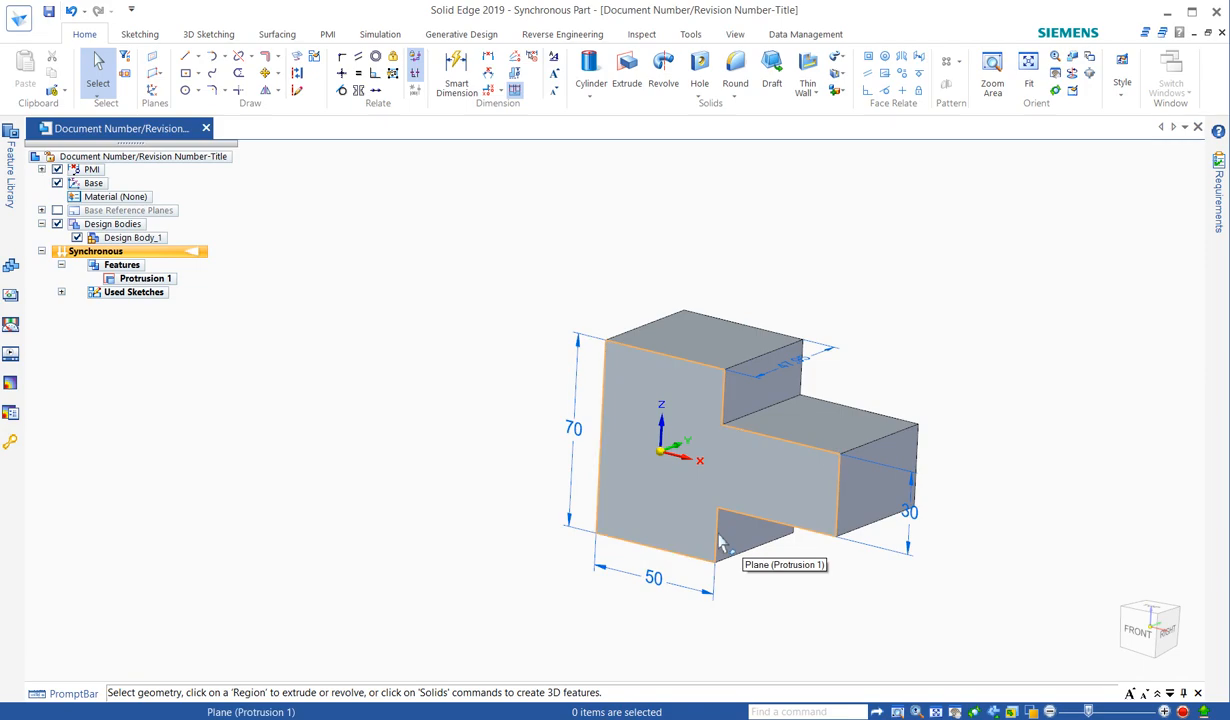
pyautogui.click(1183, 712)
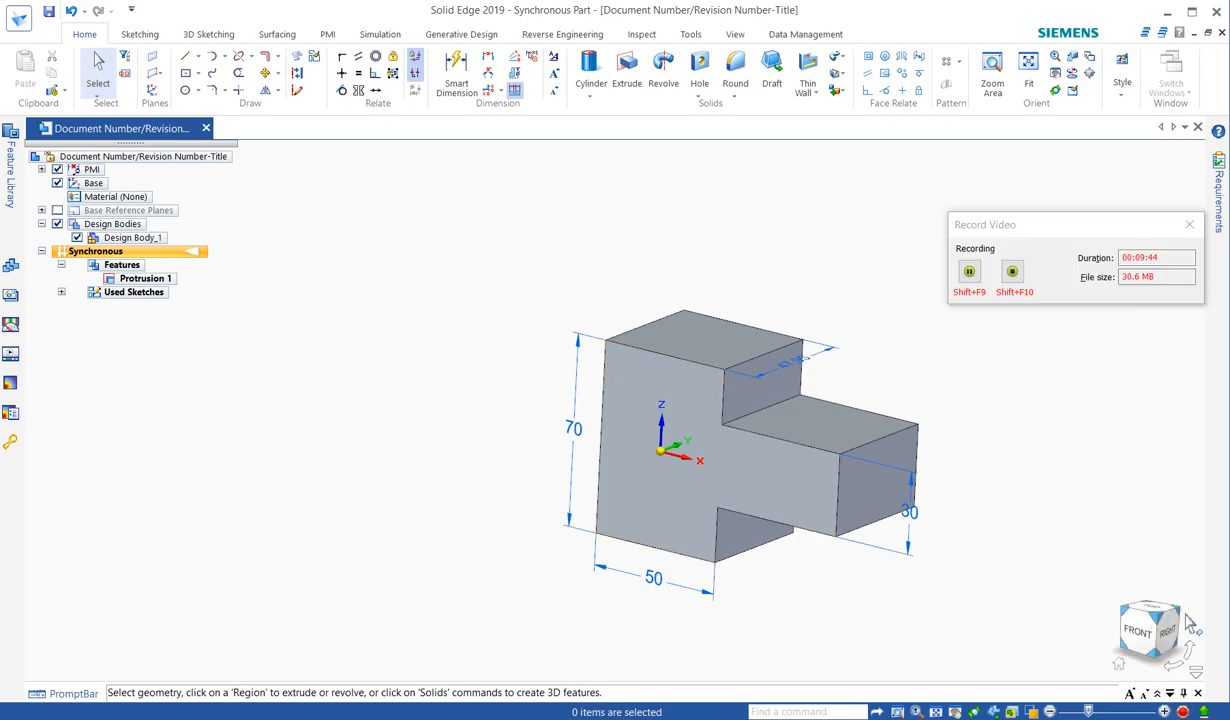